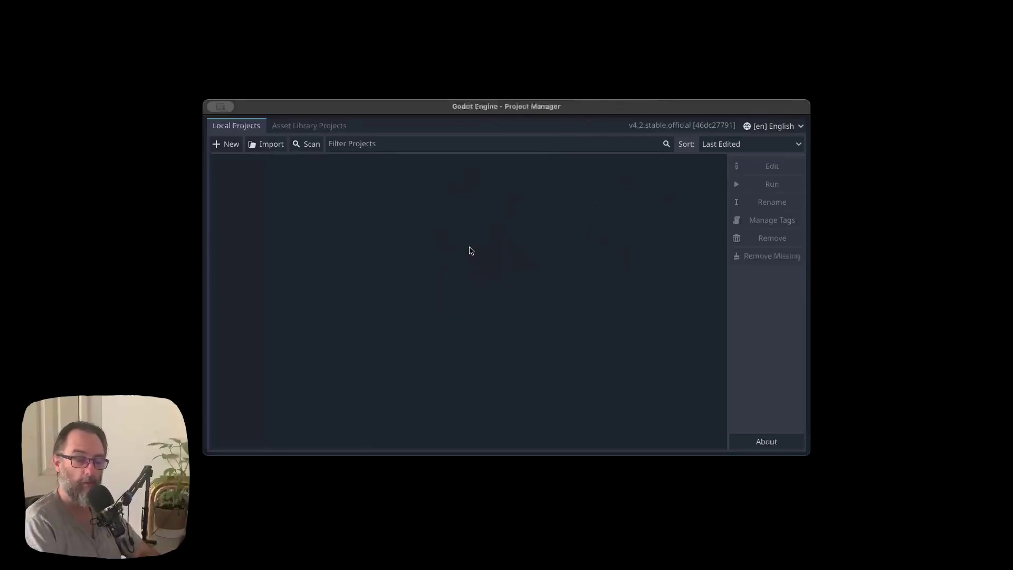
Create the project 'Monkey Fracas Jr' in its own folder, with version control metadata set to None.
click(227, 144)
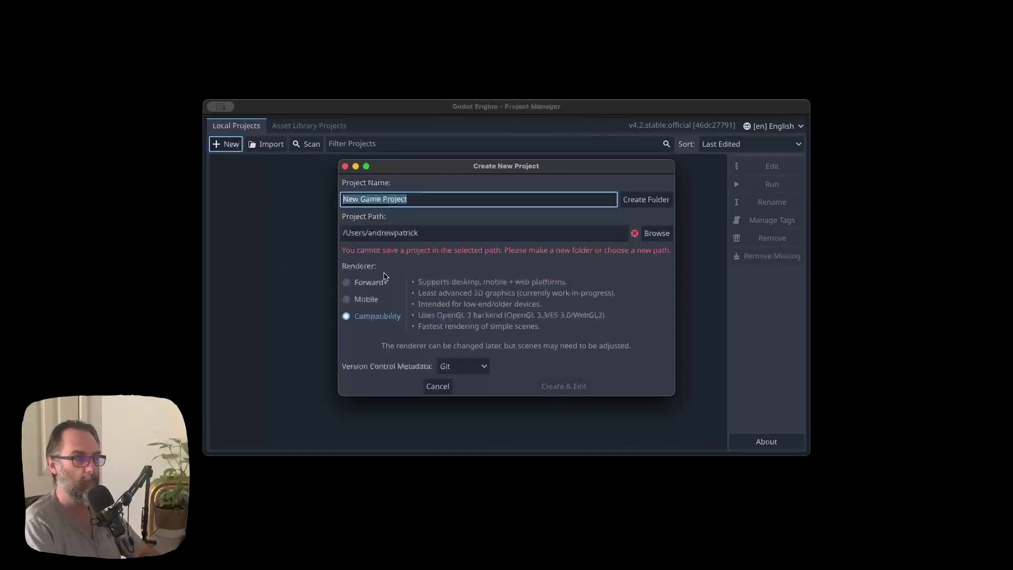
text(Monkey Fracas Jr)
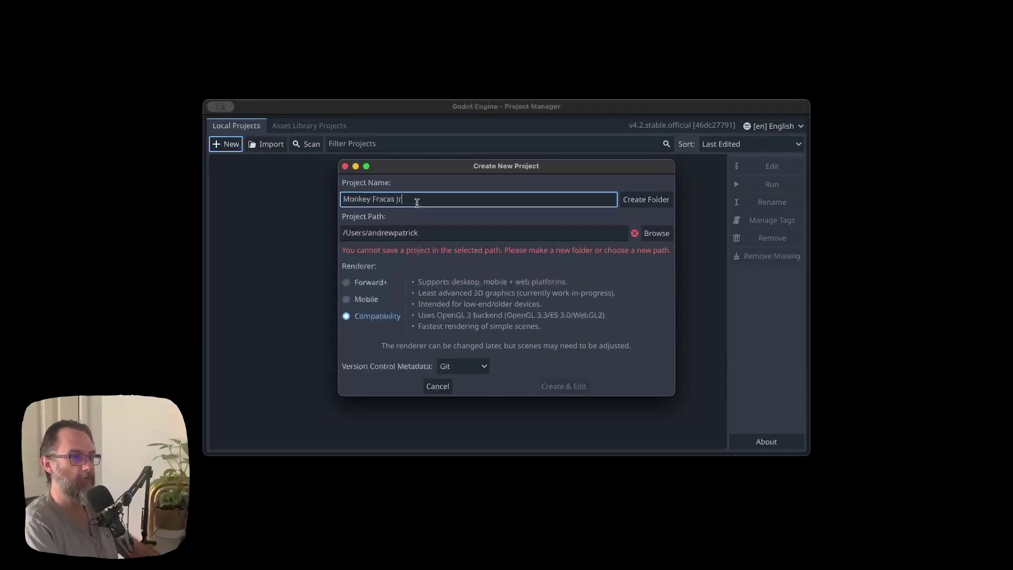
click(648, 200)
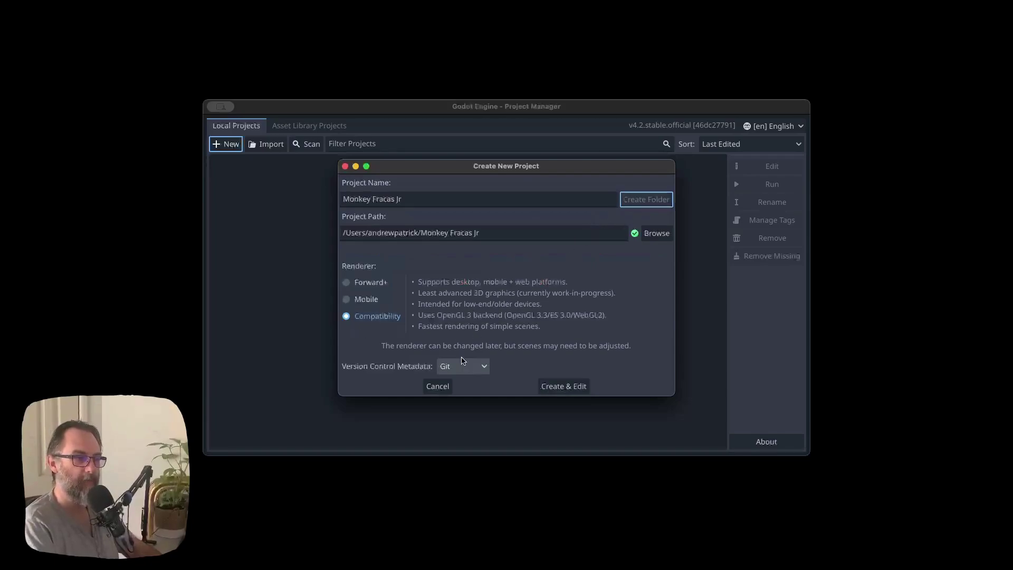
click(462, 366)
click(458, 383)
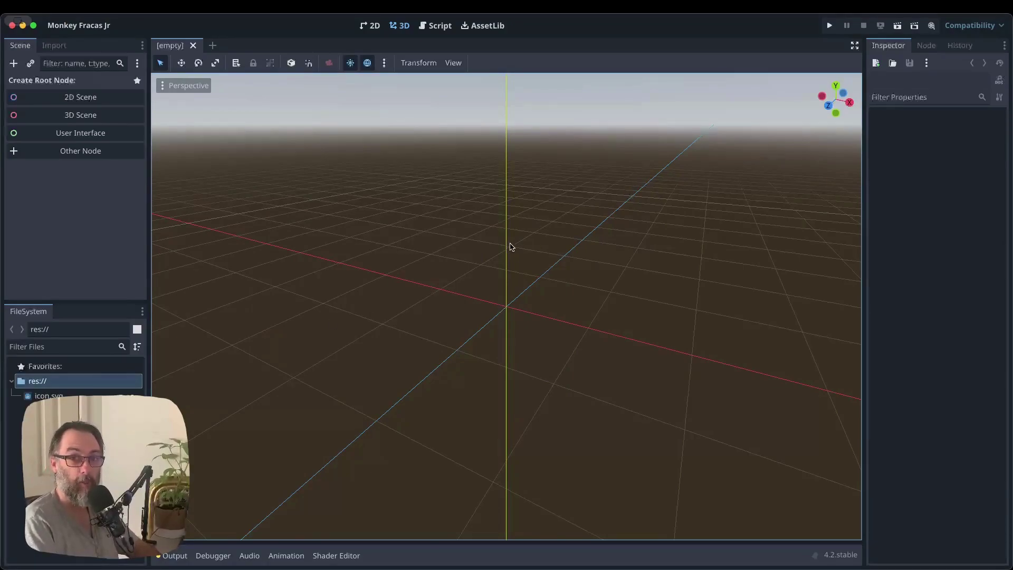
Tour the 3D, Script and AssetLib workspaces, finishing back on the 2D canvas.
click(374, 25)
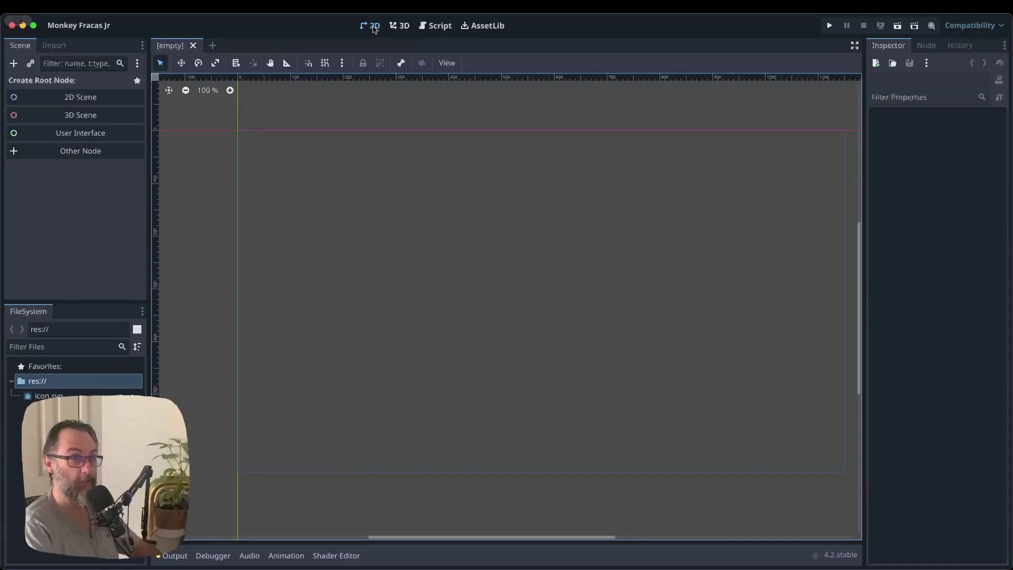
click(399, 26)
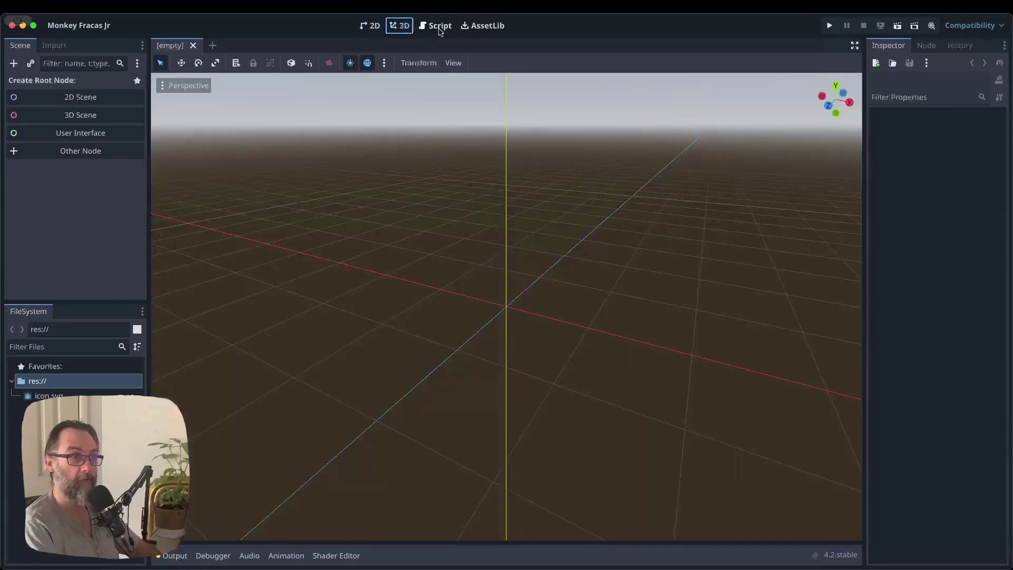
click(438, 29)
click(482, 29)
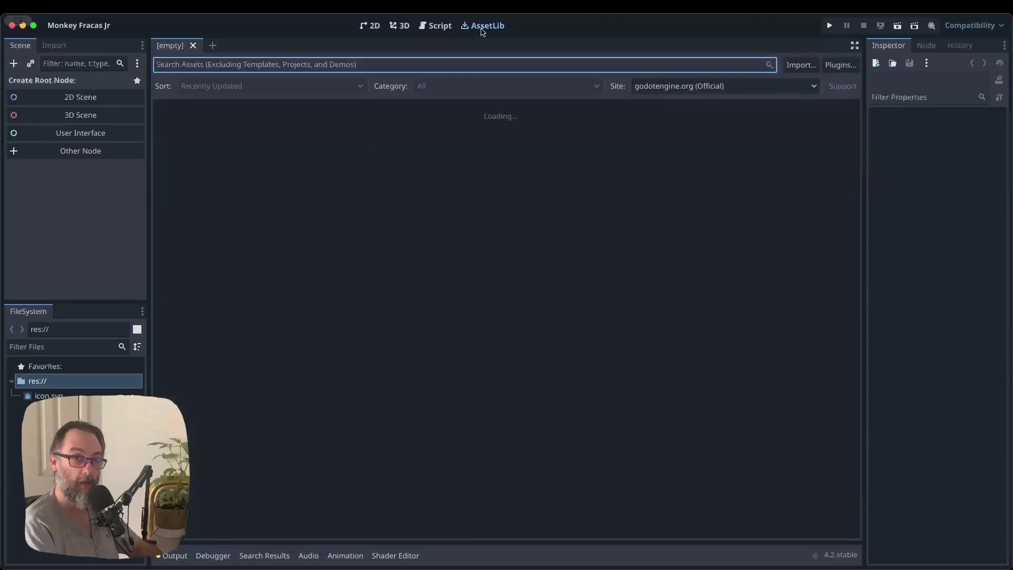
click(481, 32)
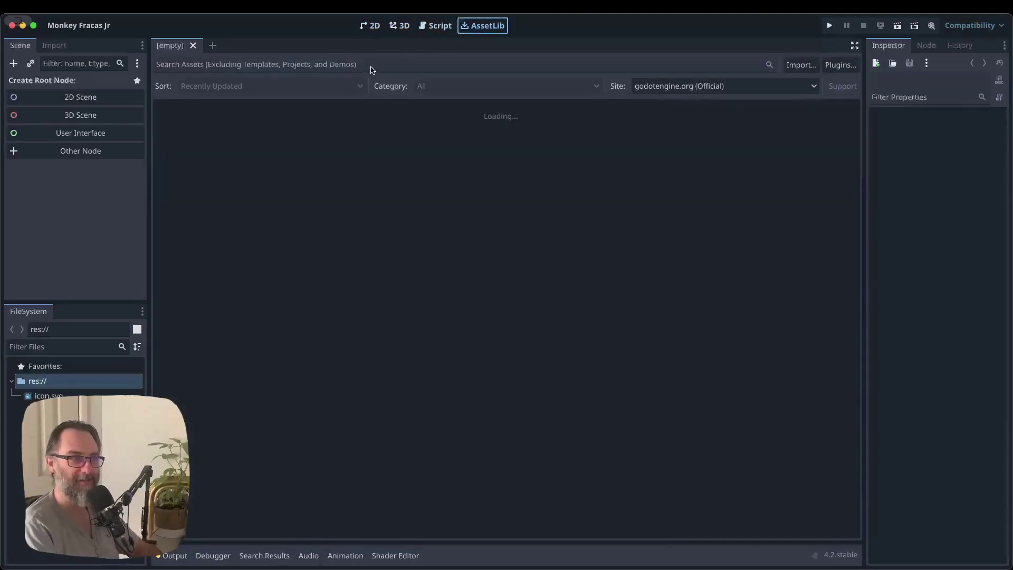
click(402, 26)
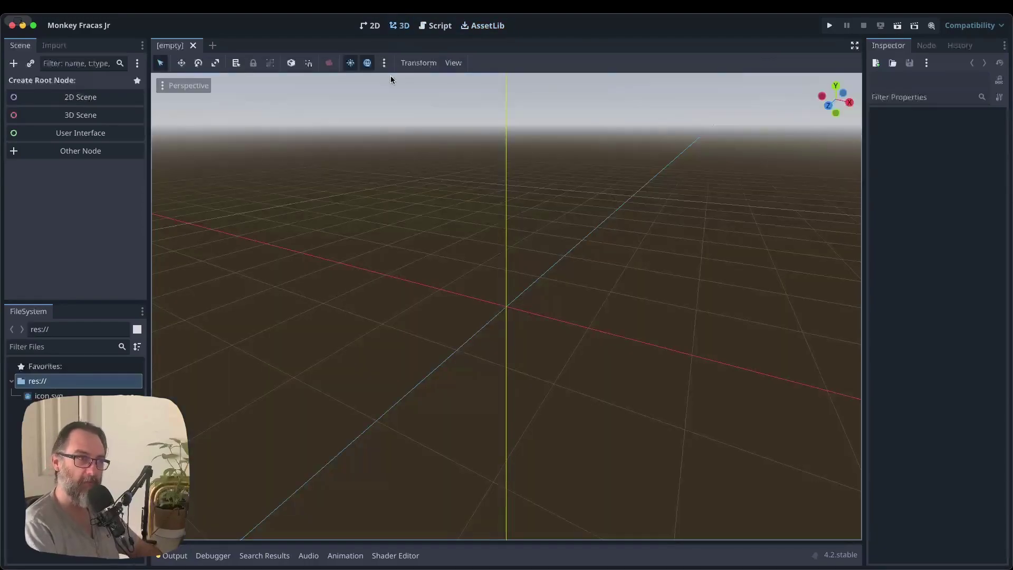
click(434, 25)
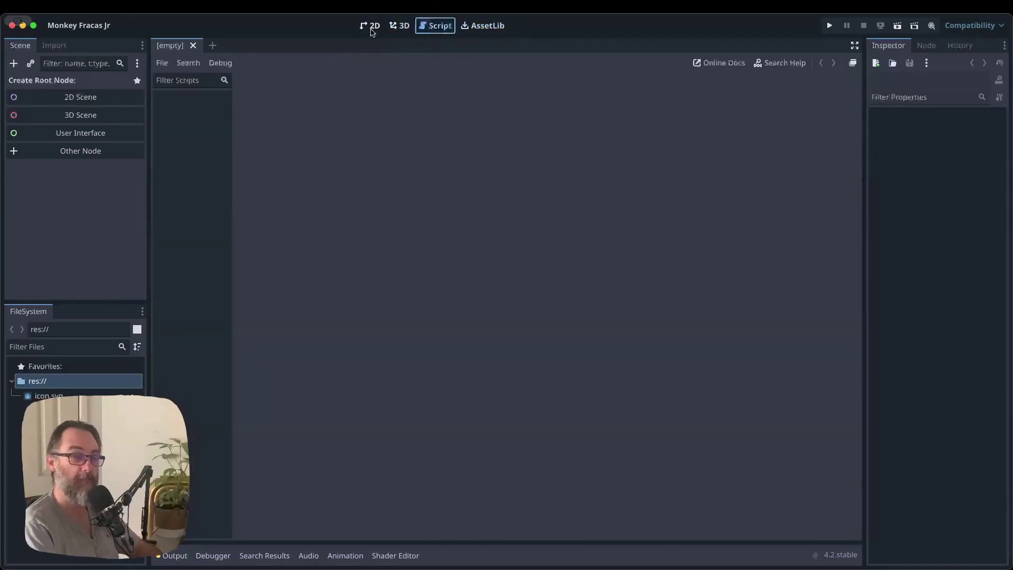
click(372, 26)
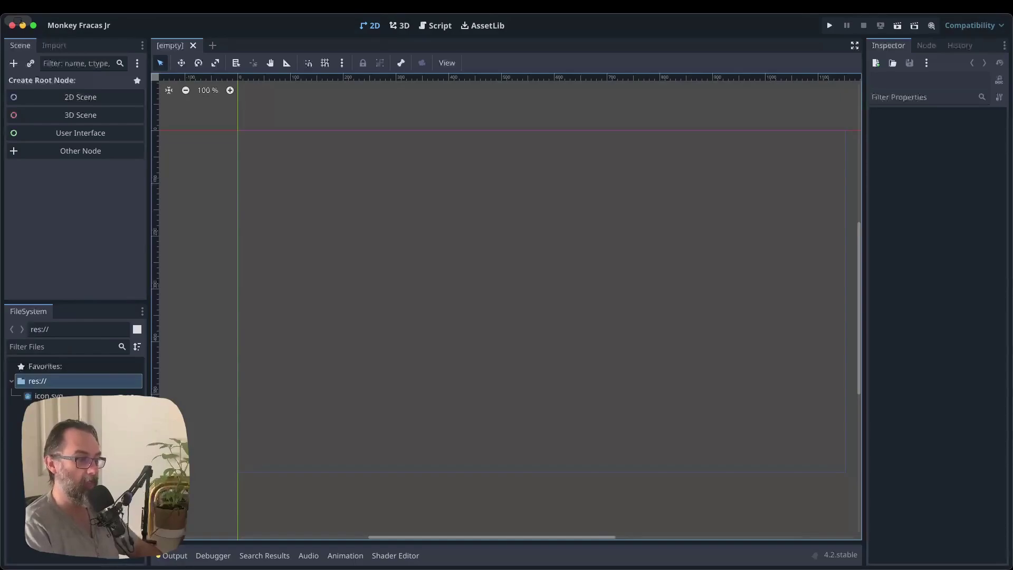
Create the scenes, scripts and assets folders in res://.
text(scenes)
key(Return)
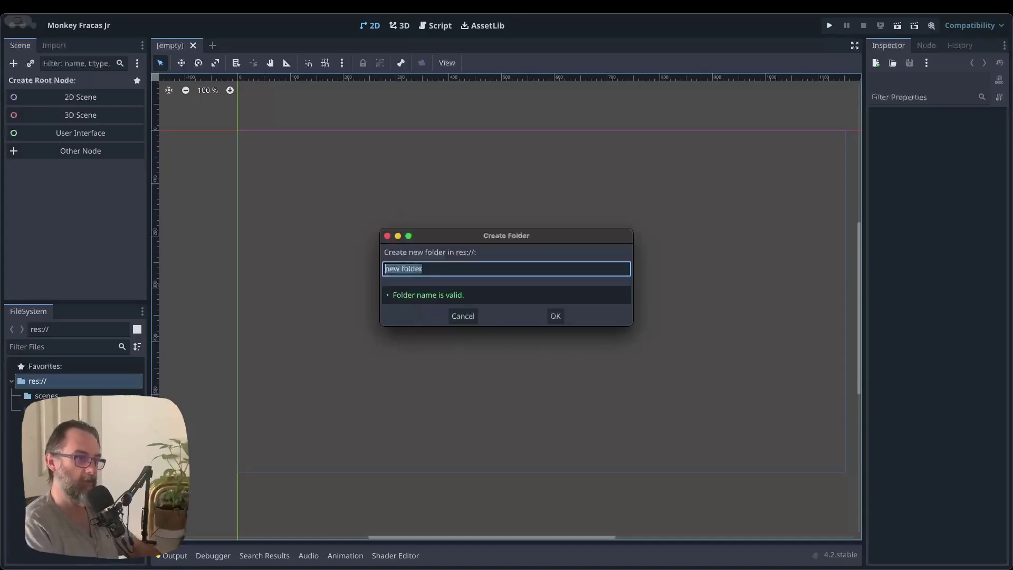
text(scripts)
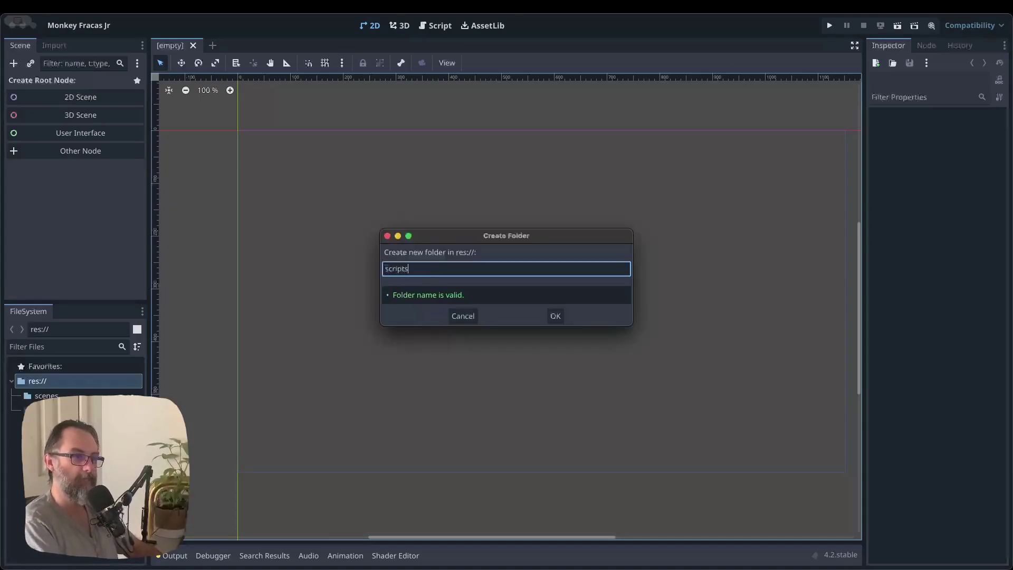
key(Return)
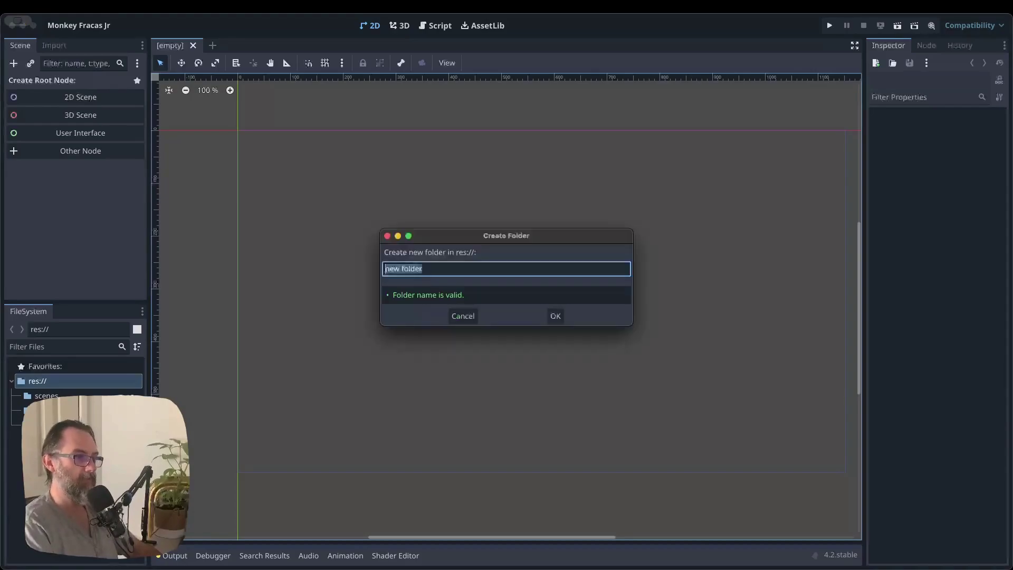
text(assets)
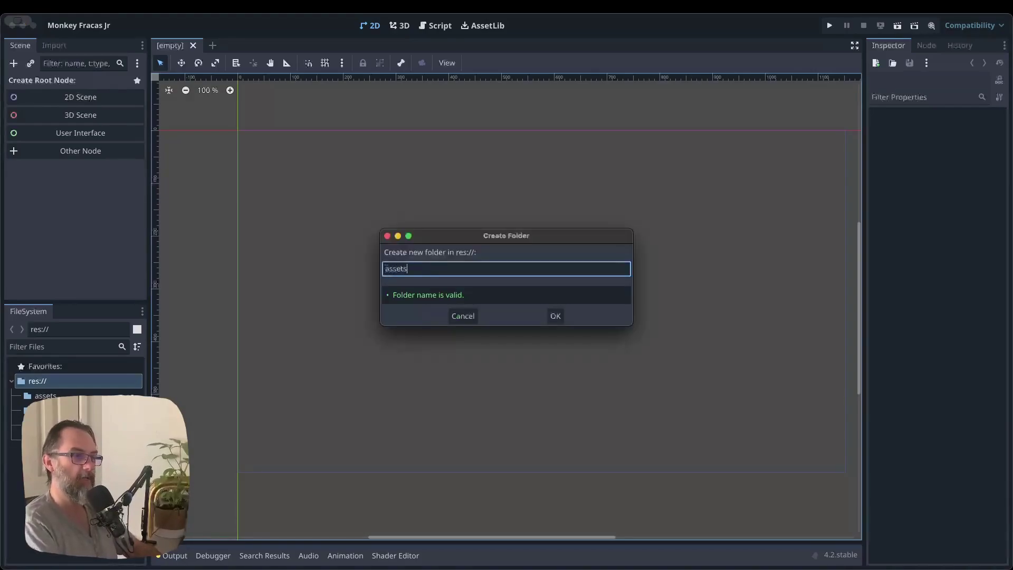
key(Return)
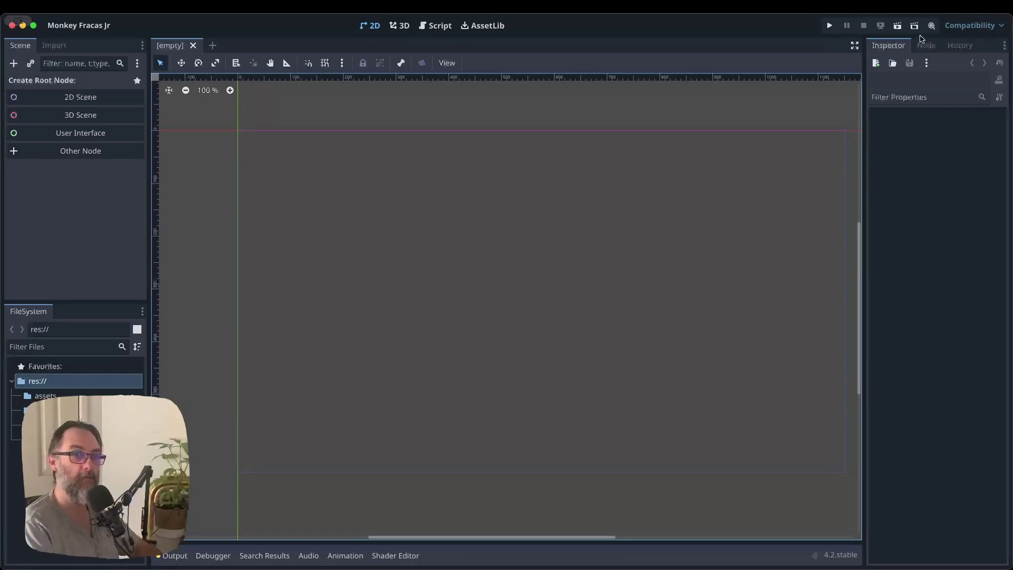
click(930, 49)
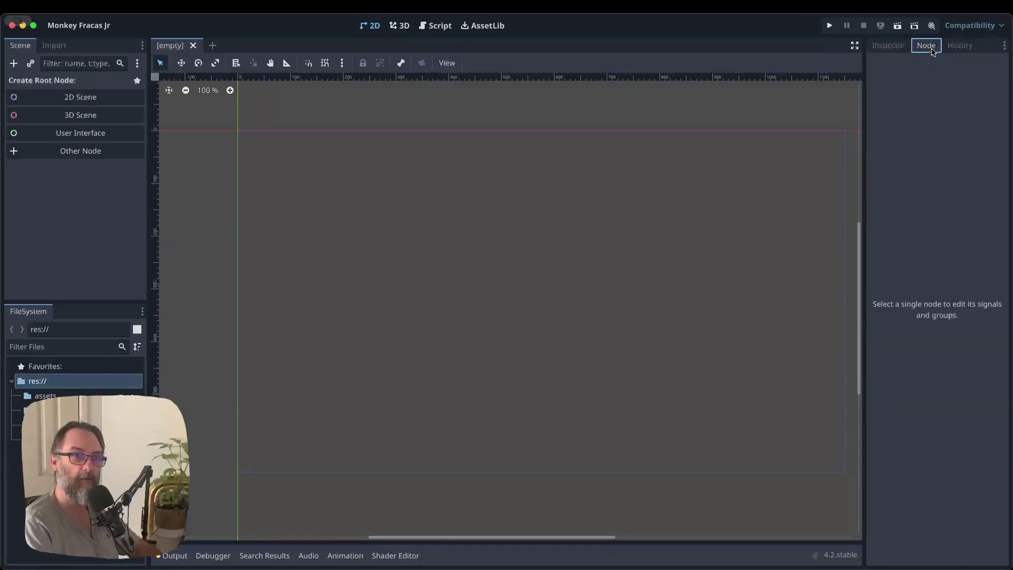
click(886, 47)
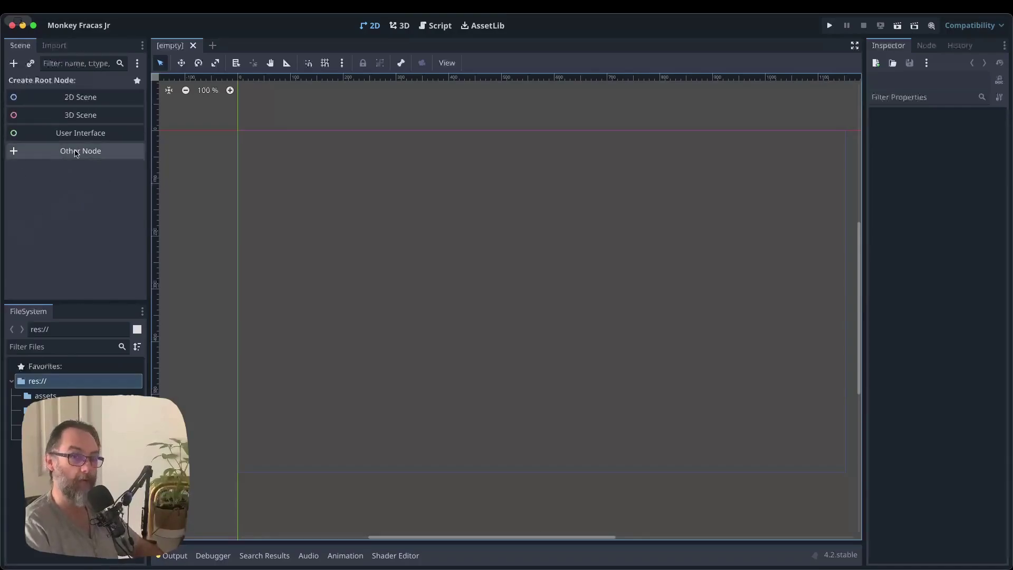
Create a CharacterBody2D as the scene's root node.
click(77, 152)
text(Charac)
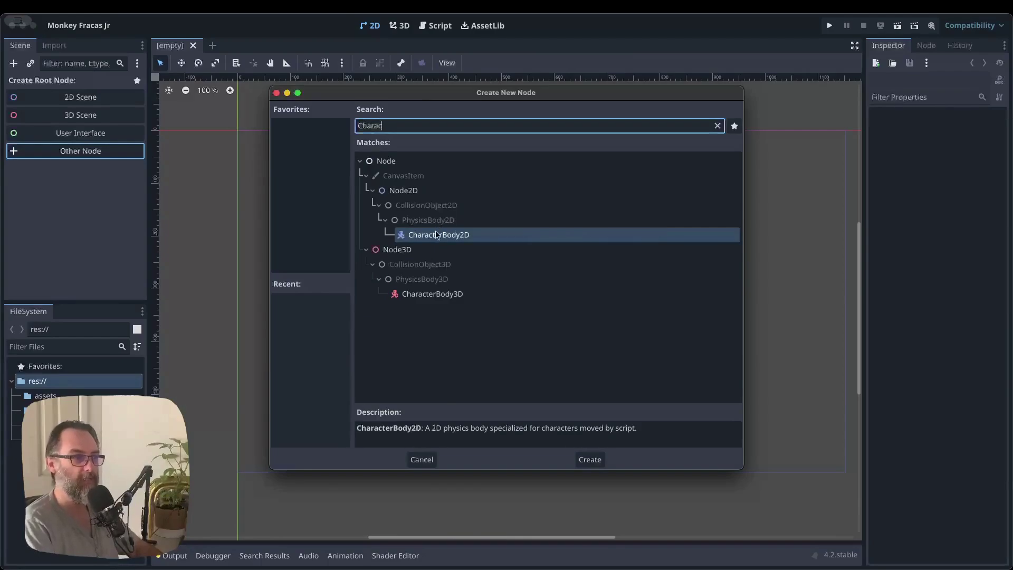
double_click(451, 235)
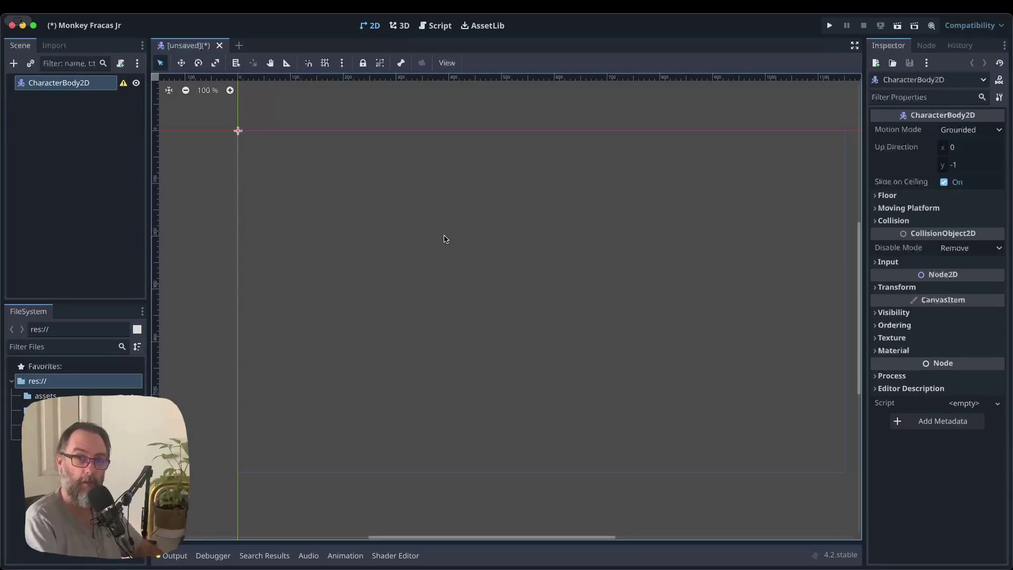
Rename the CharacterBody2D root node to 'player'.
click(57, 85)
right_click(56, 85)
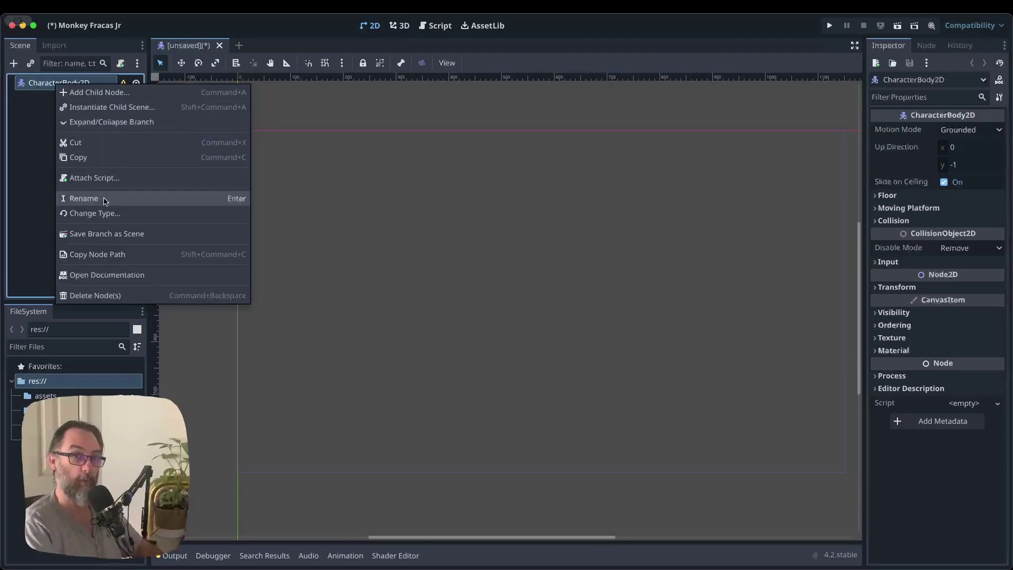
click(84, 198)
text(player)
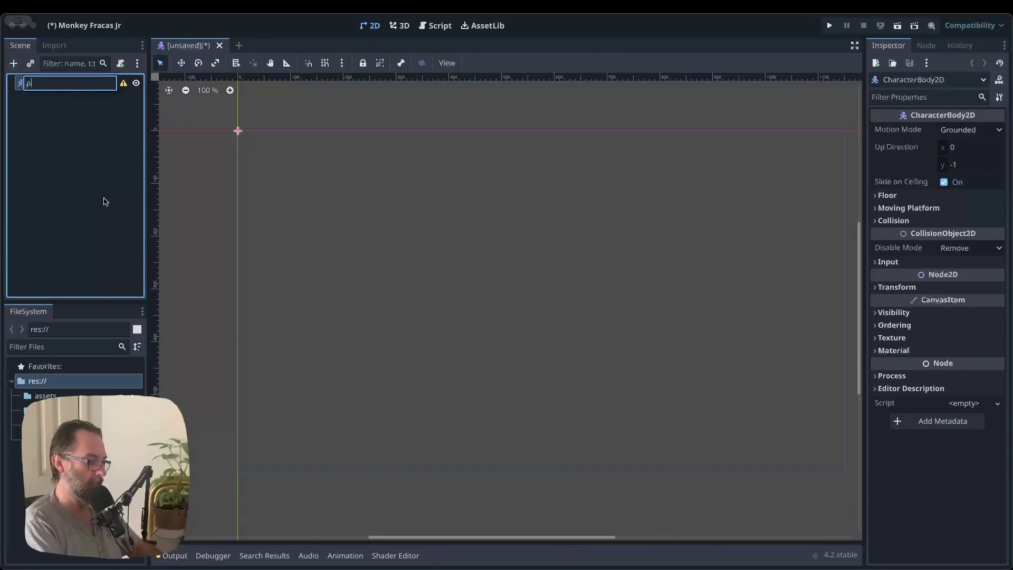
key(Return)
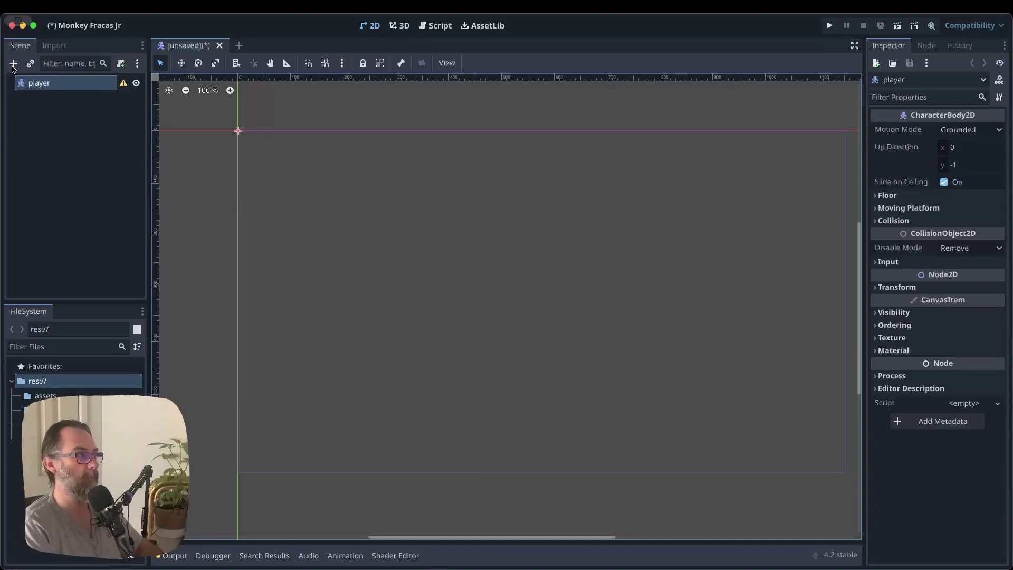
Add an AnimatedSprite2D child under player and read player's missing-shape warning.
click(13, 63)
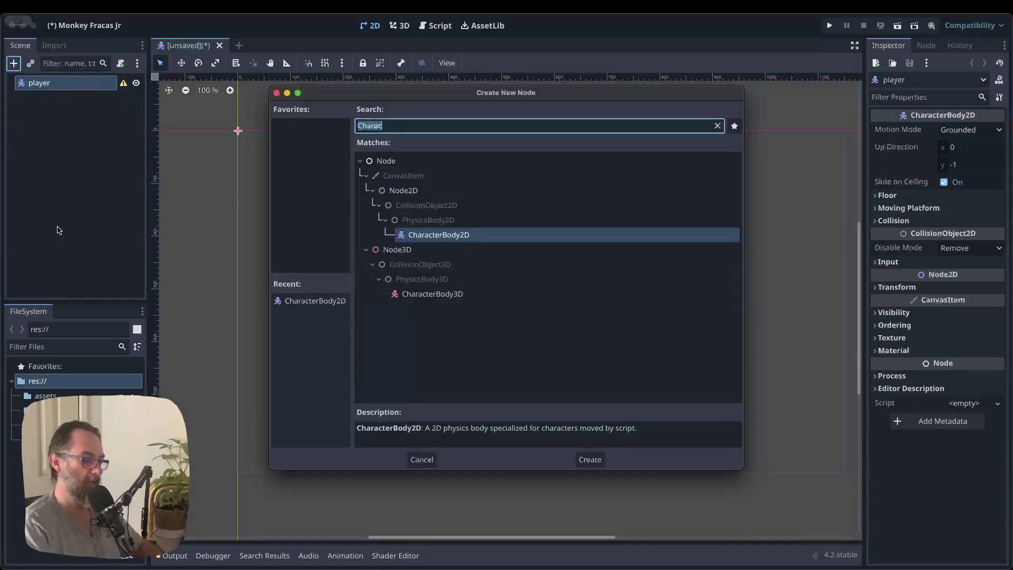
text(an)
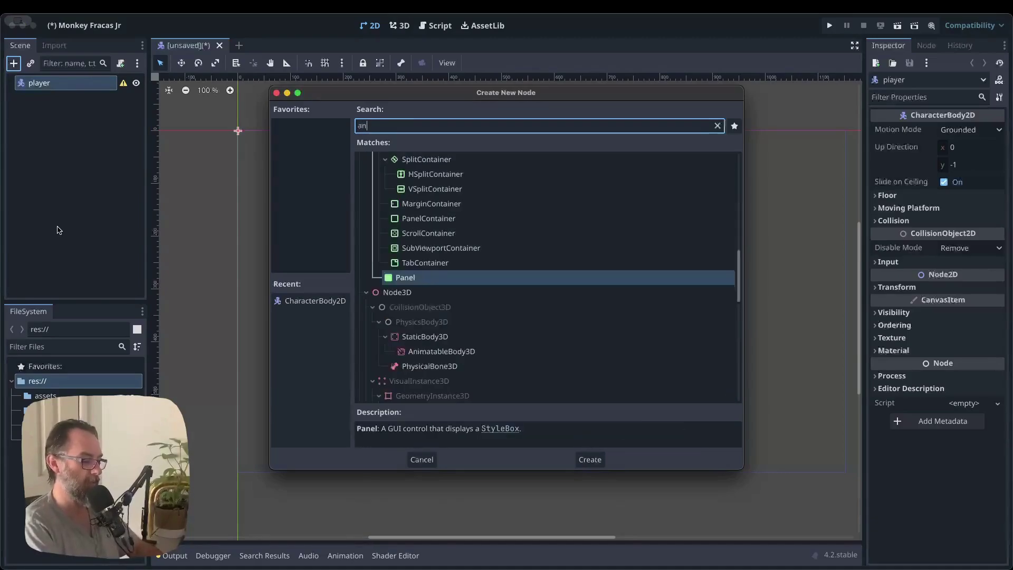
text(imated)
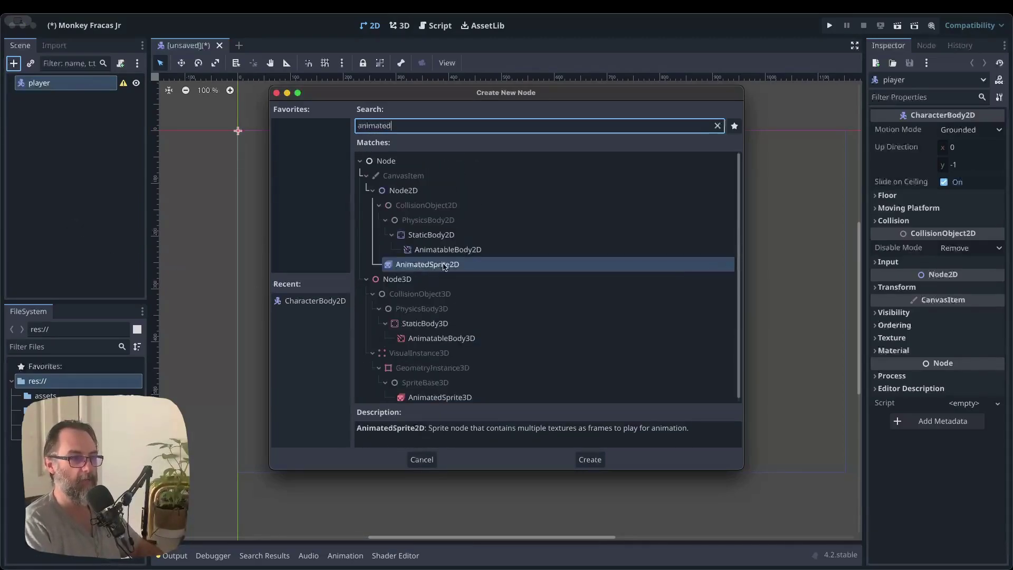
double_click(443, 265)
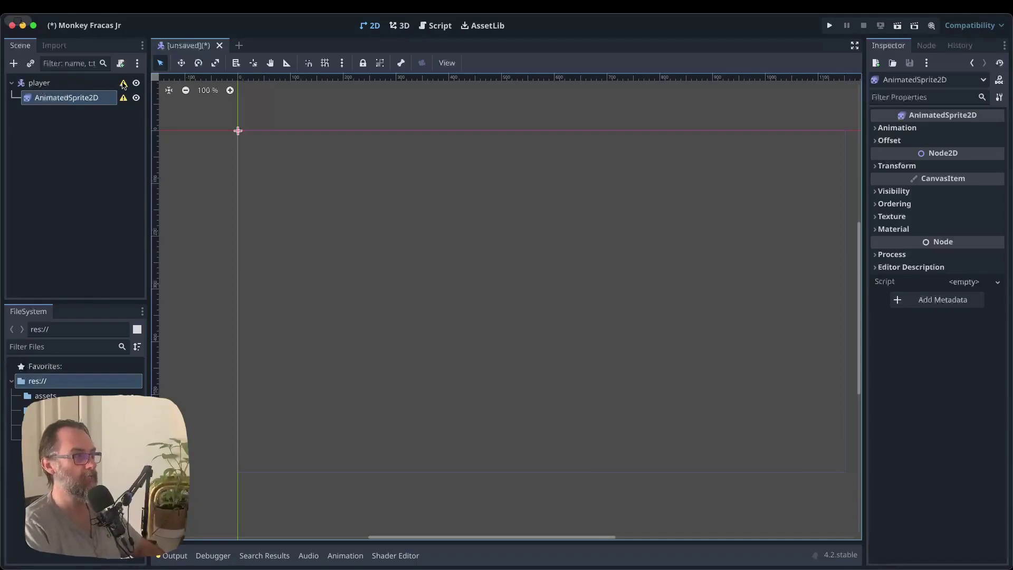
click(124, 84)
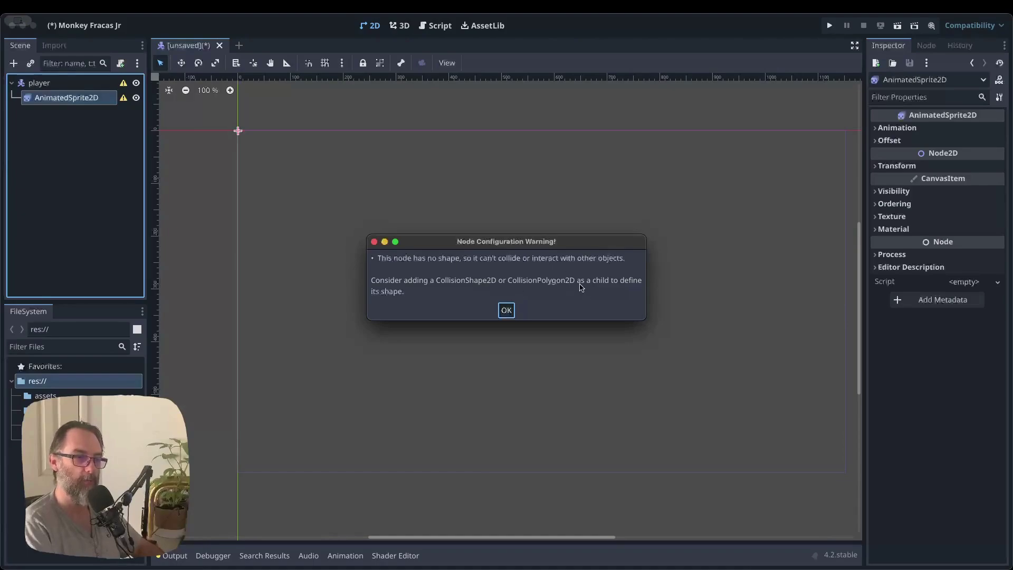
click(505, 311)
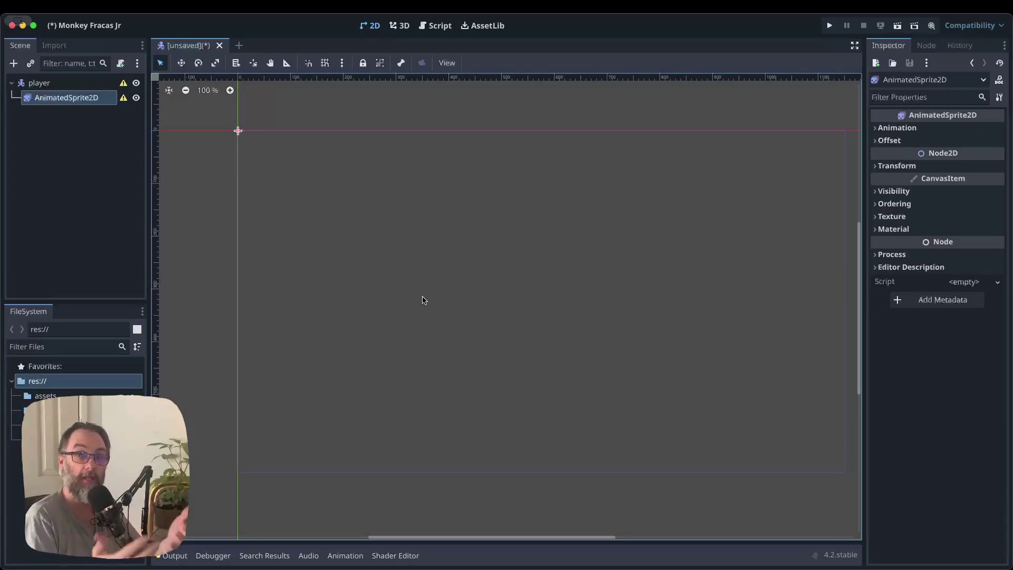
Add a CollisionShape2D child under player, then reselect the AnimatedSprite2D.
click(42, 84)
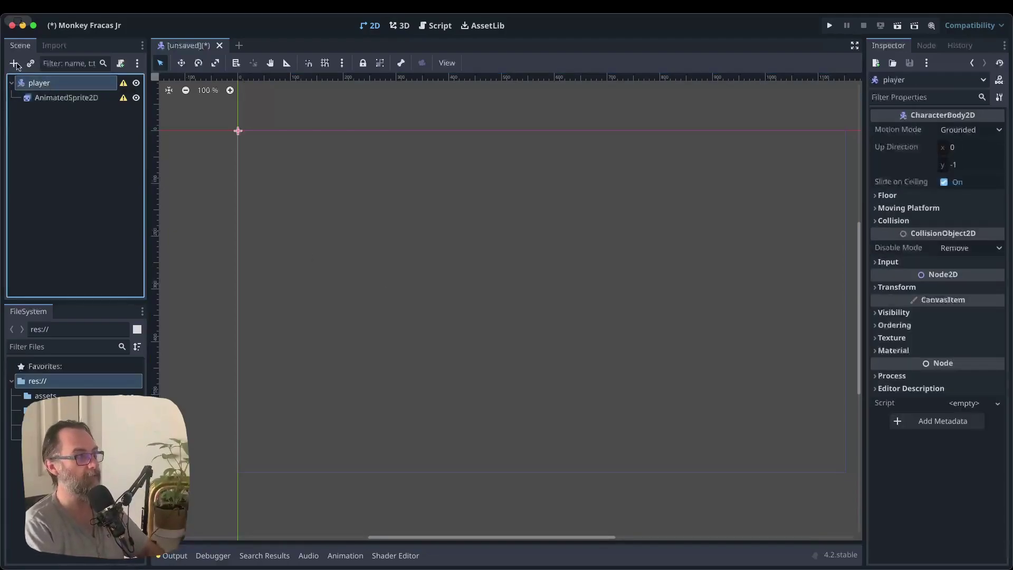
click(14, 63)
text(coll)
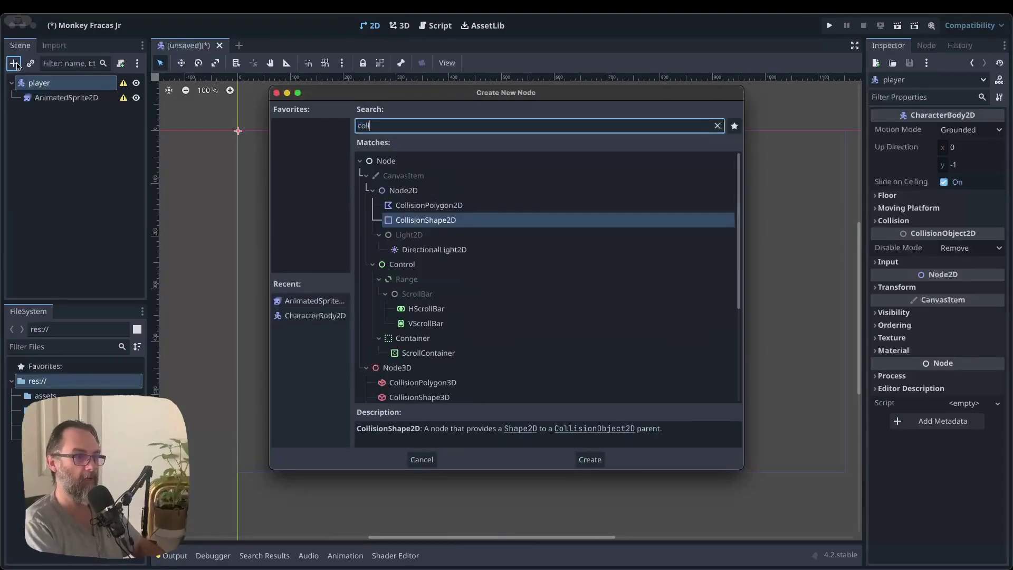
key(Return)
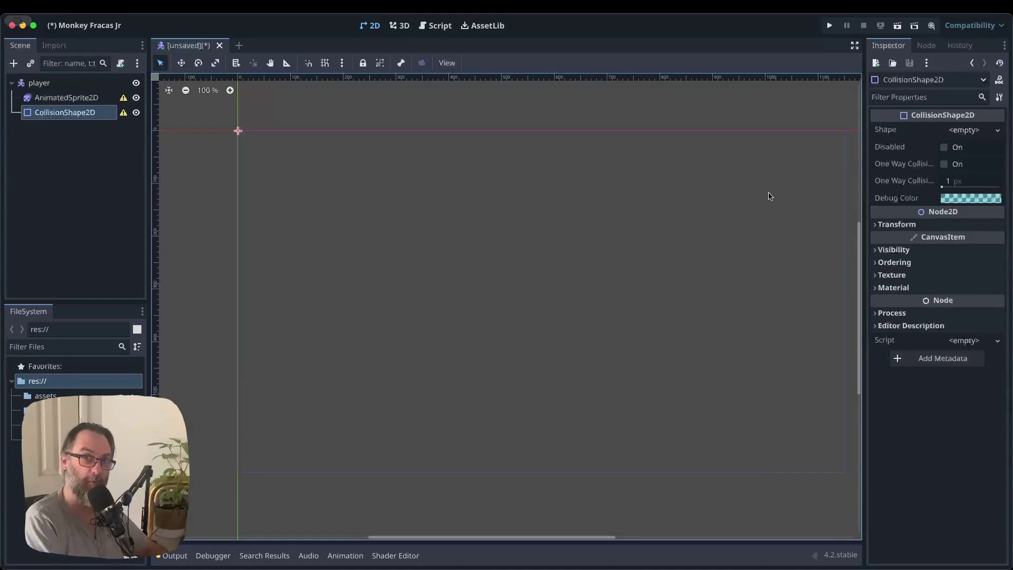
click(79, 100)
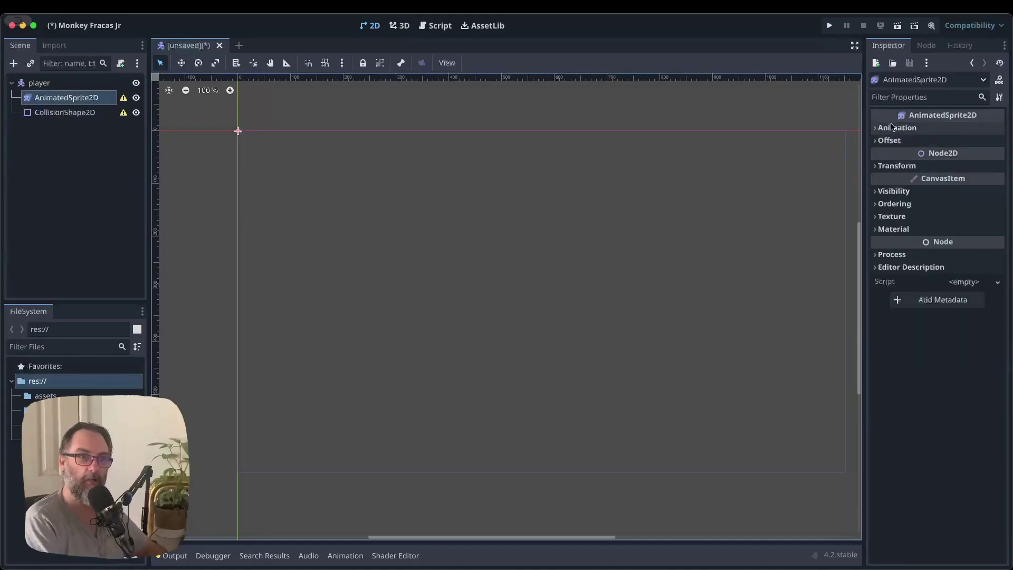
Assign a new SpriteFrames resource to the AnimatedSprite2D's Sprite Frames and open it.
click(892, 129)
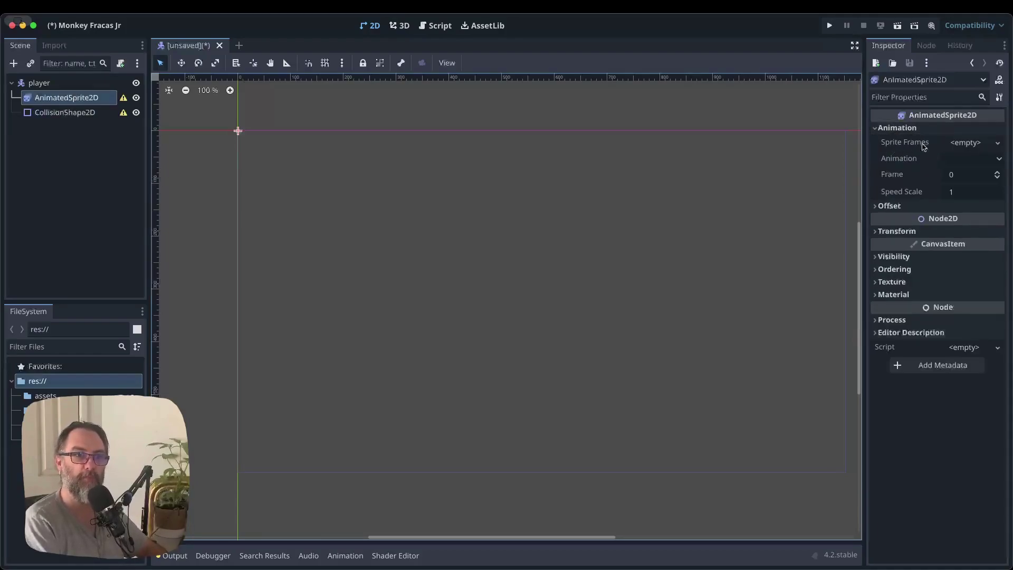
click(970, 146)
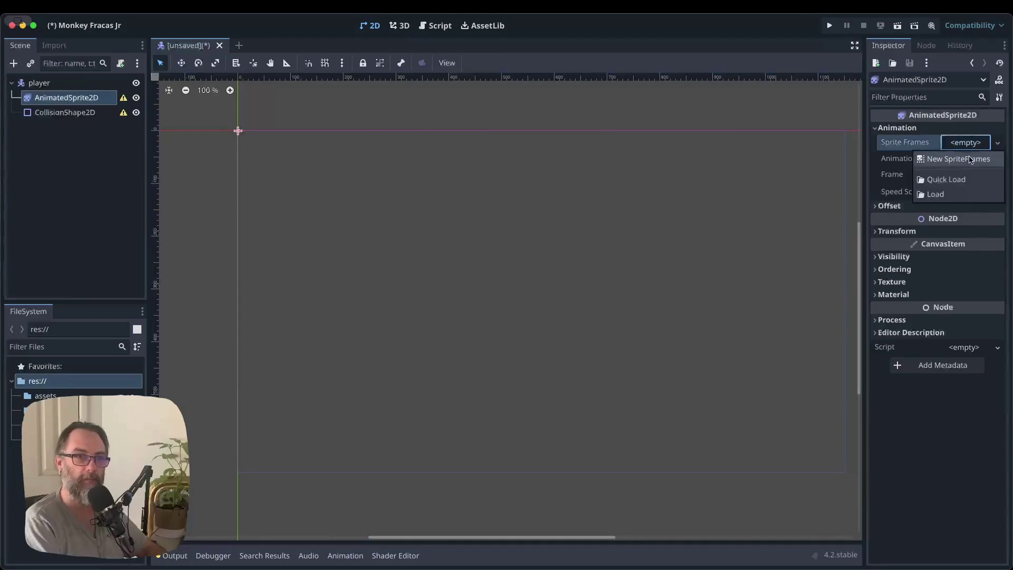
click(972, 158)
click(969, 145)
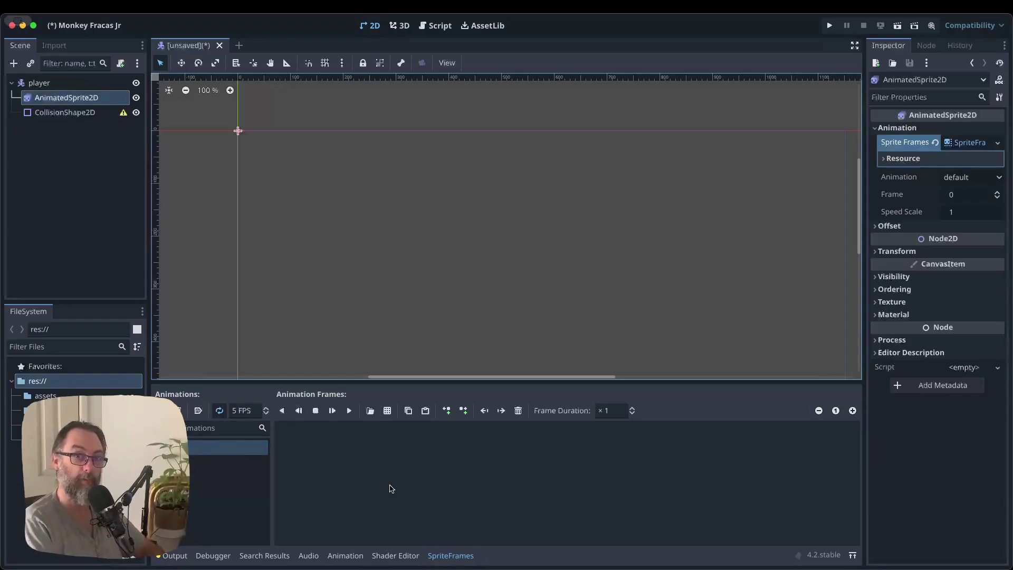
Open the assets folder in the FileSystem dock and focus the Animation Frames panel.
click(38, 396)
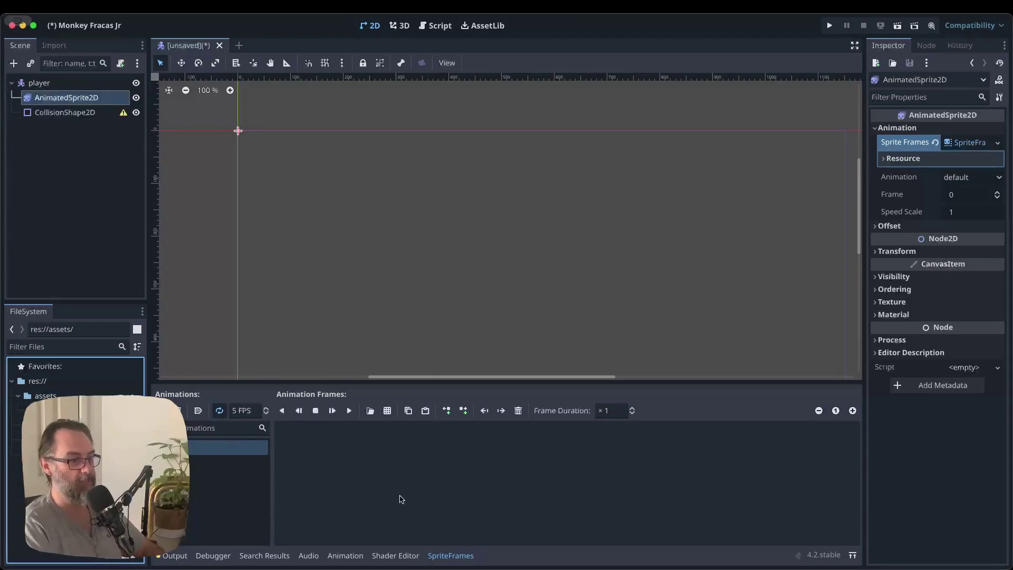
click(360, 481)
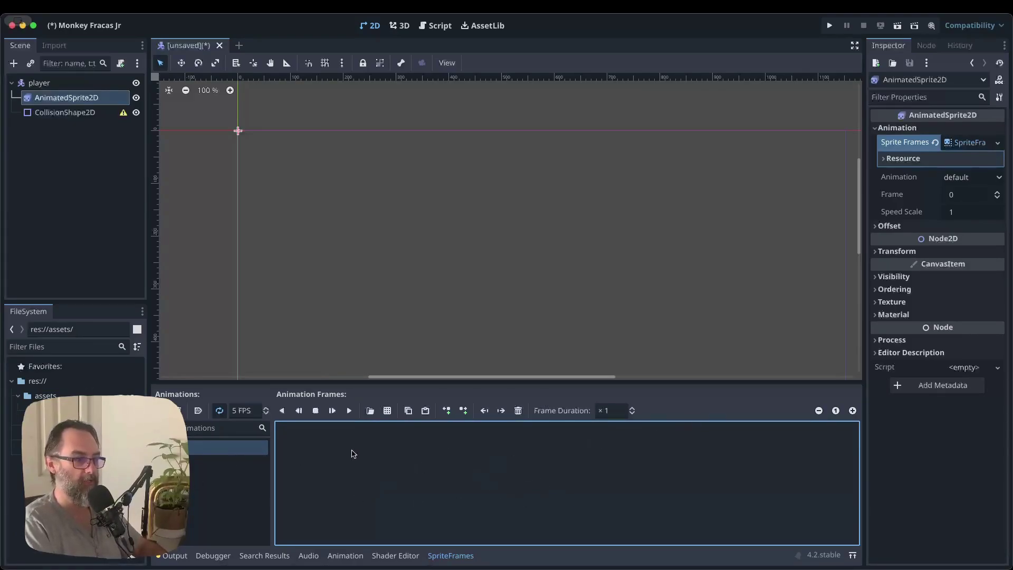
Load assets/ship.png as a sprite sheet for the default animation.
click(387, 411)
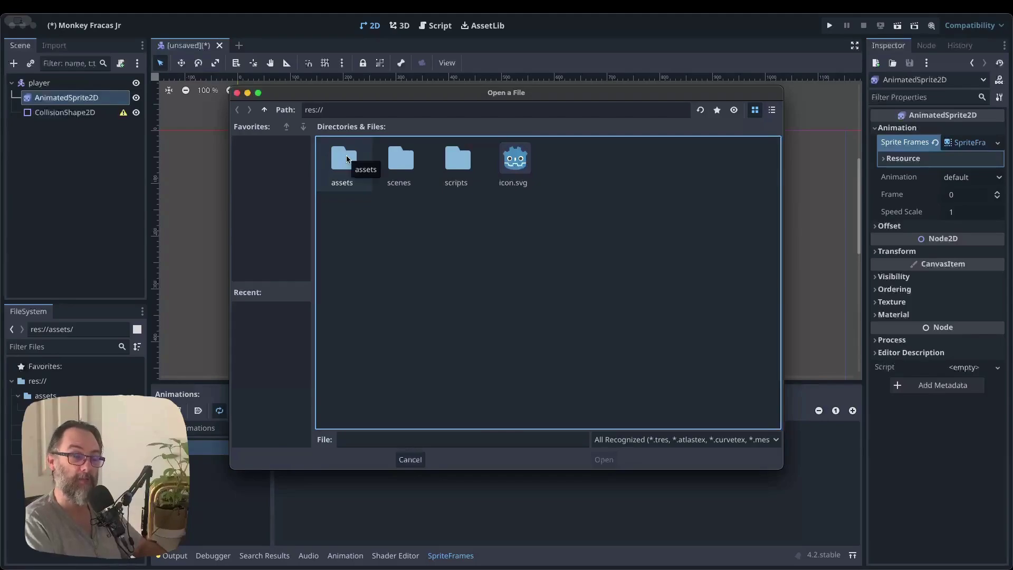
double_click(339, 158)
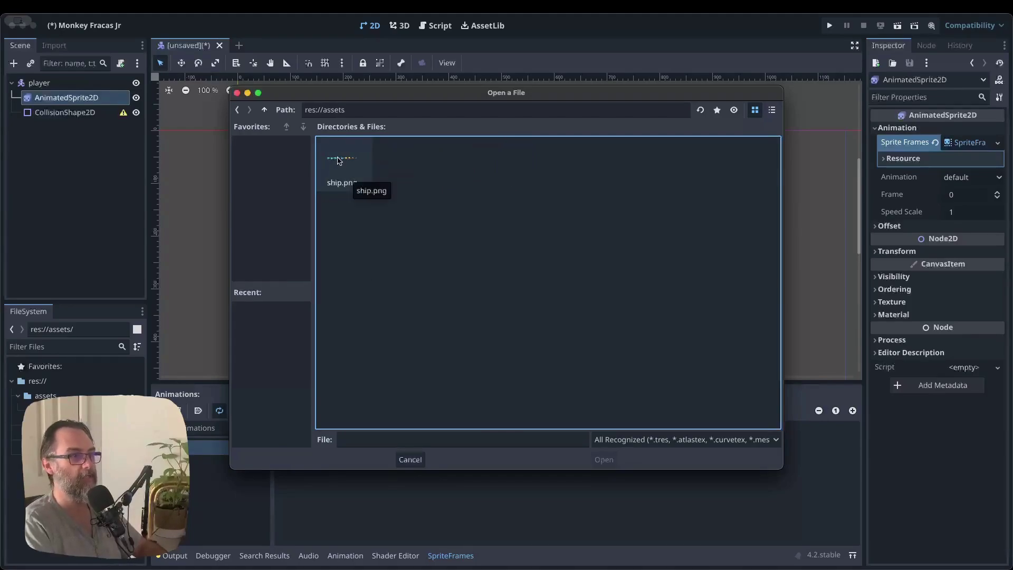
double_click(350, 162)
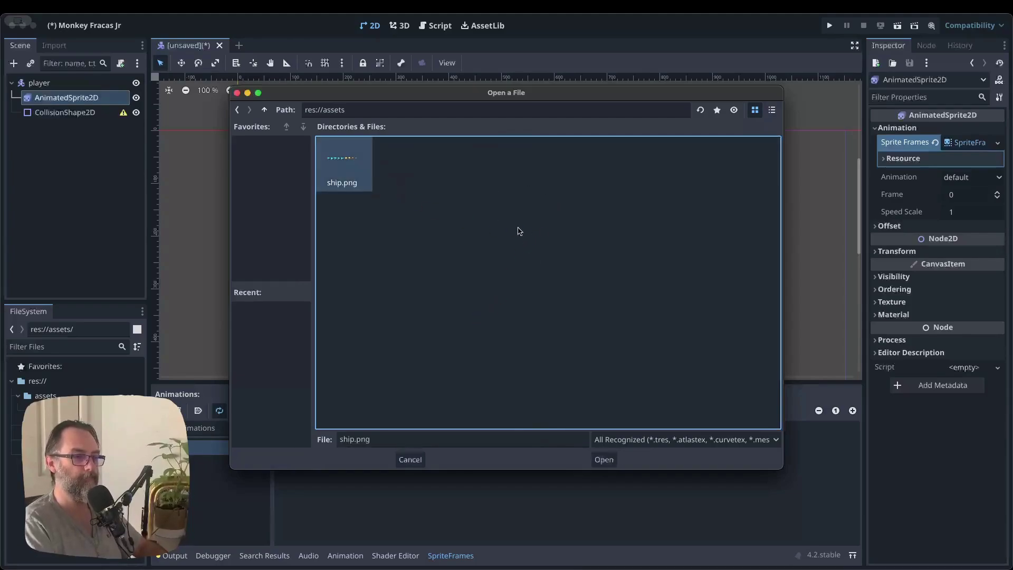
click(601, 460)
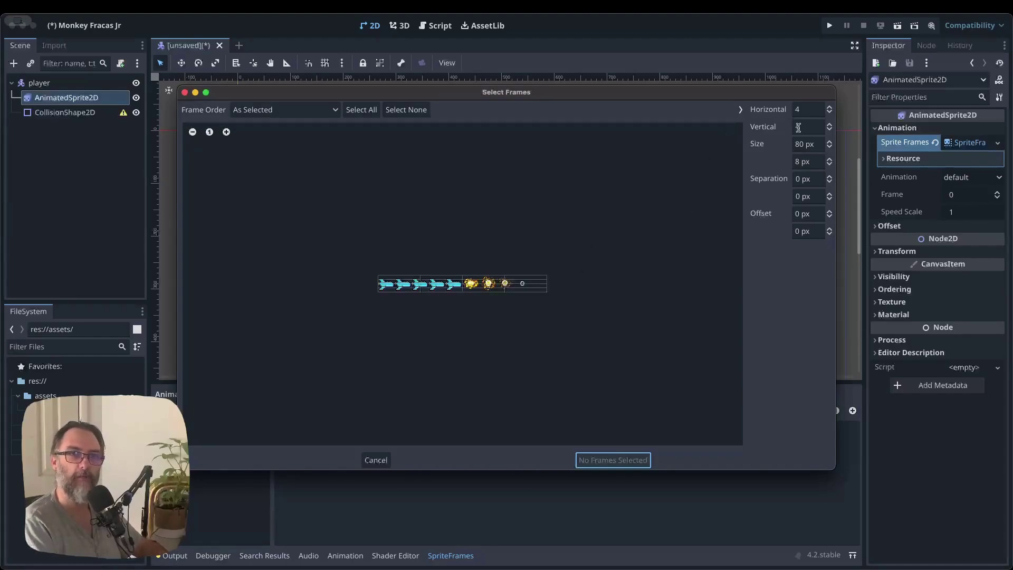
Slice the sprite sheet into a grid of 10 horizontal by 1 vertical.
click(831, 130)
click(830, 130)
click(830, 130)
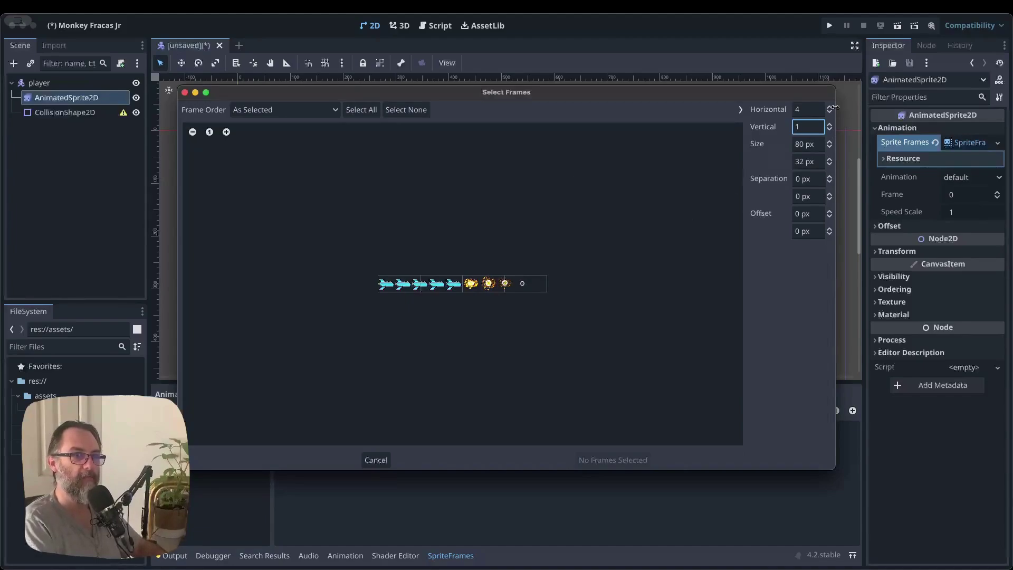
click(830, 107)
click(830, 107)
click(829, 108)
click(830, 107)
click(830, 107)
click(830, 107)
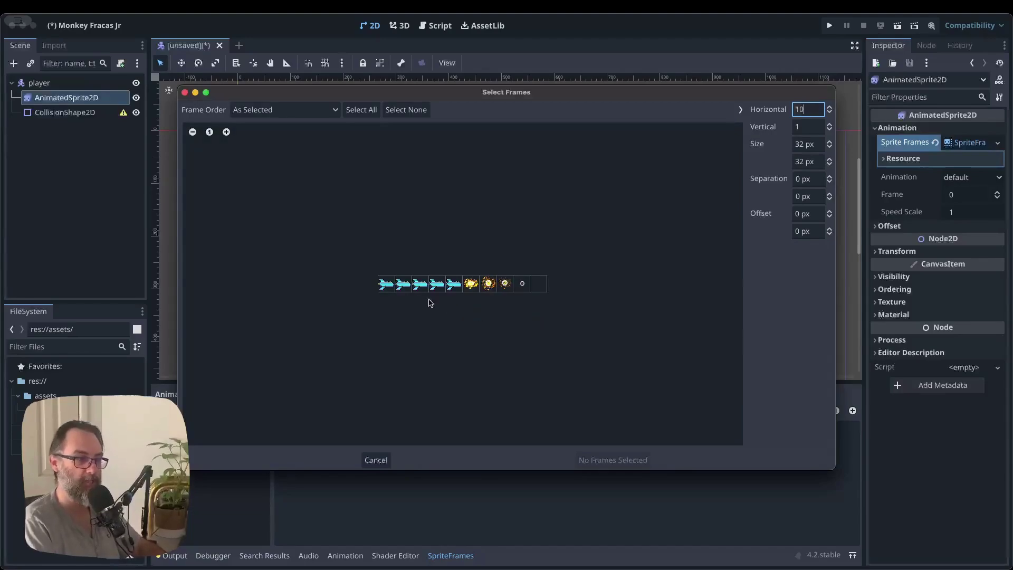
Select the five ship frames and add them to the default animation.
click(385, 287)
click(402, 286)
click(420, 288)
click(437, 289)
click(453, 289)
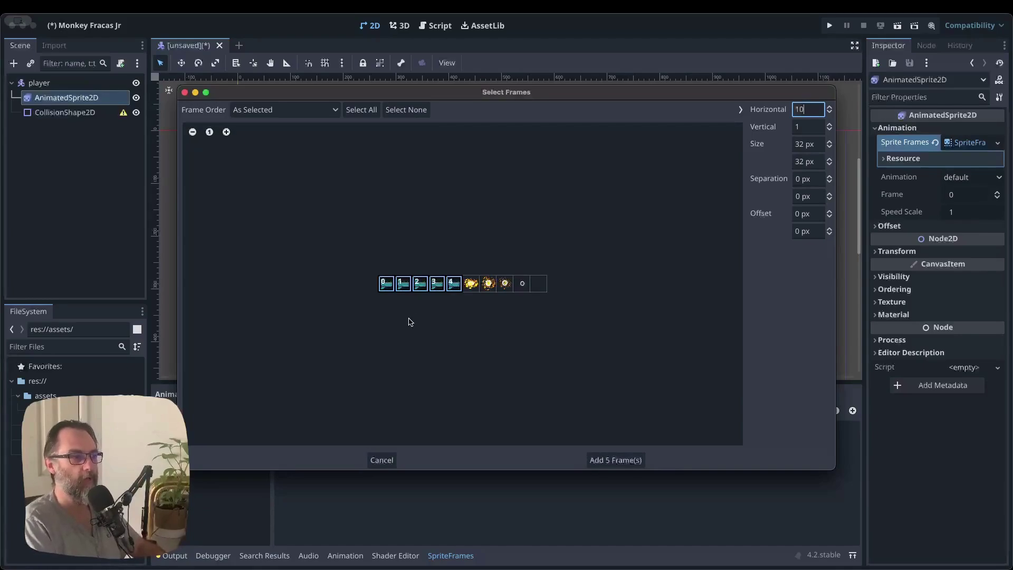
click(606, 460)
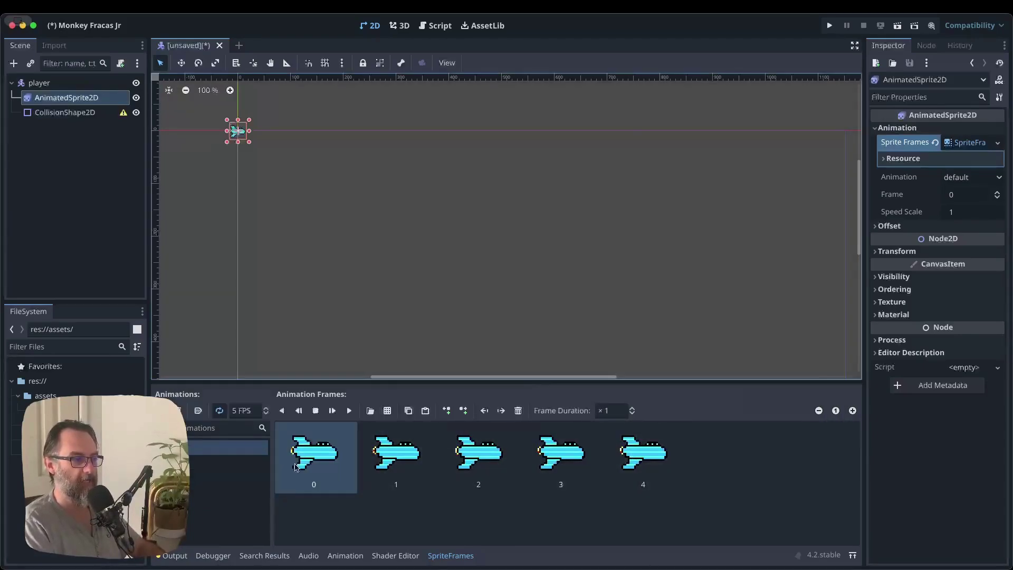
Turn on autoplay for the default animation and centre the ship sprite in view.
click(199, 414)
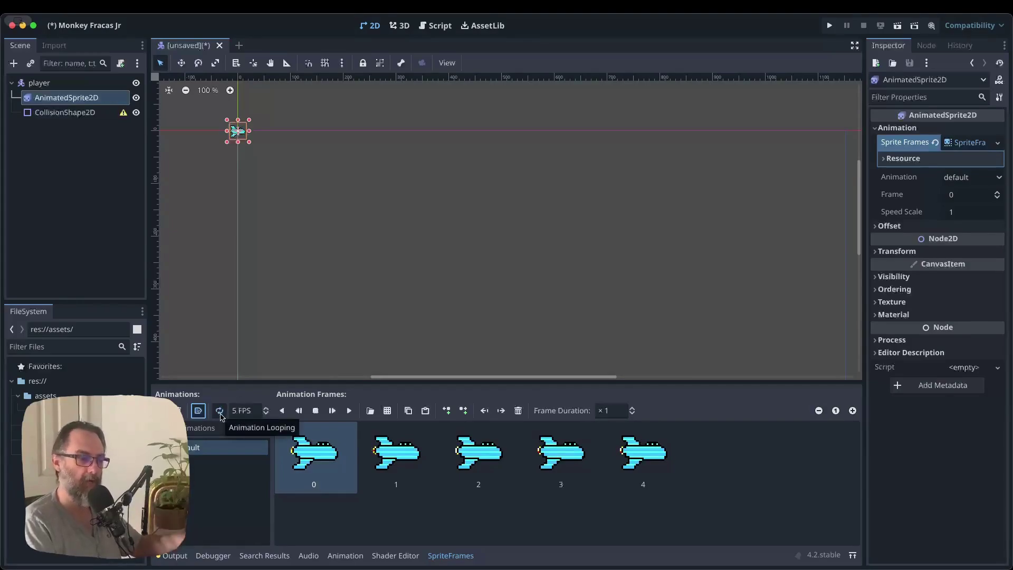
scroll(235, 124, up, 5)
middle_drag(231, 115, 368, 216)
scroll(368, 216, up, 10)
scroll(368, 225, up, 5)
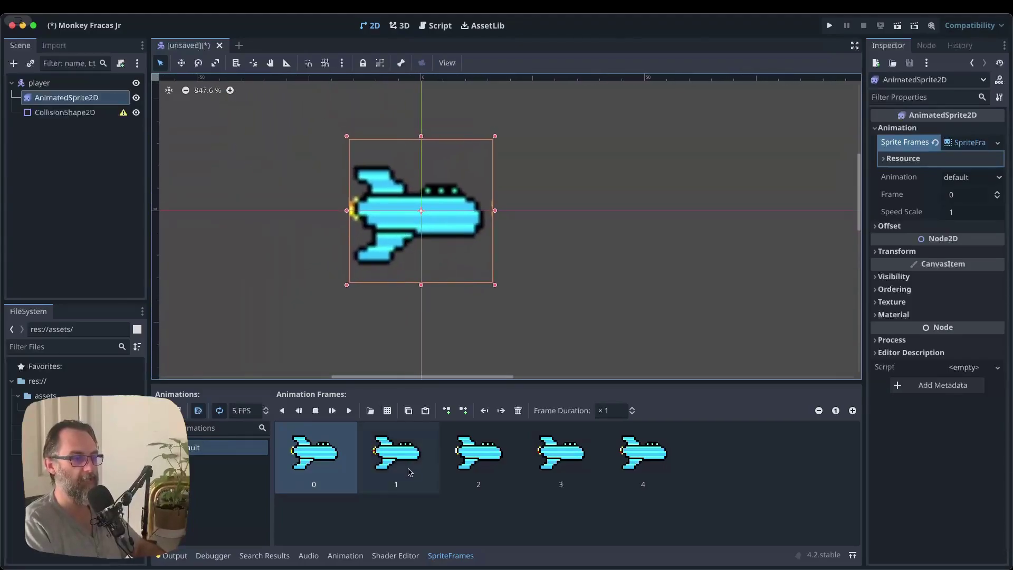
Step through ship frames 0–4, then set the animation speed to 10 FPS.
click(396, 457)
key(Right)
click(336, 458)
key(Right)
key(Right)
key(Right)
key(Right)
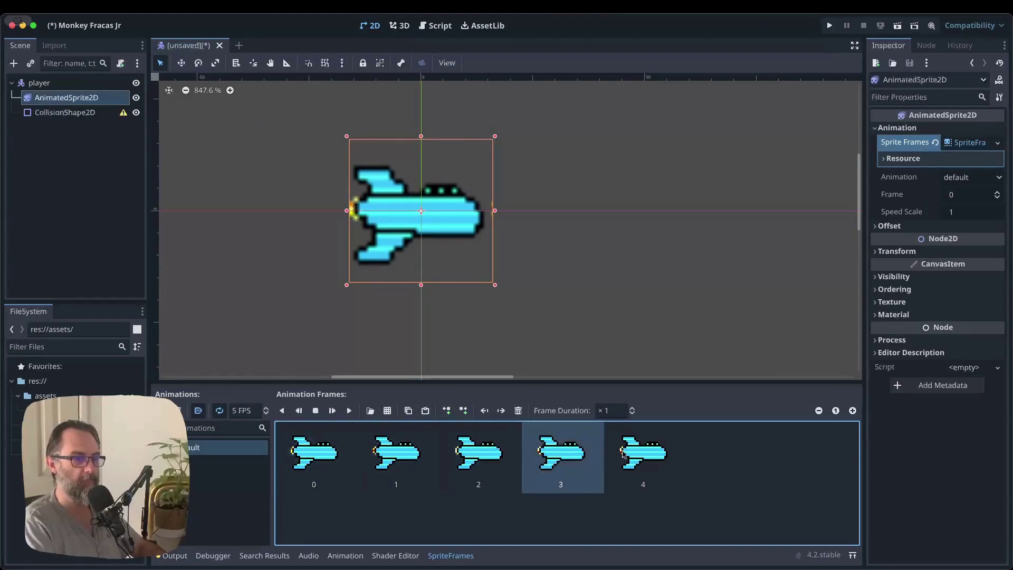
click(331, 459)
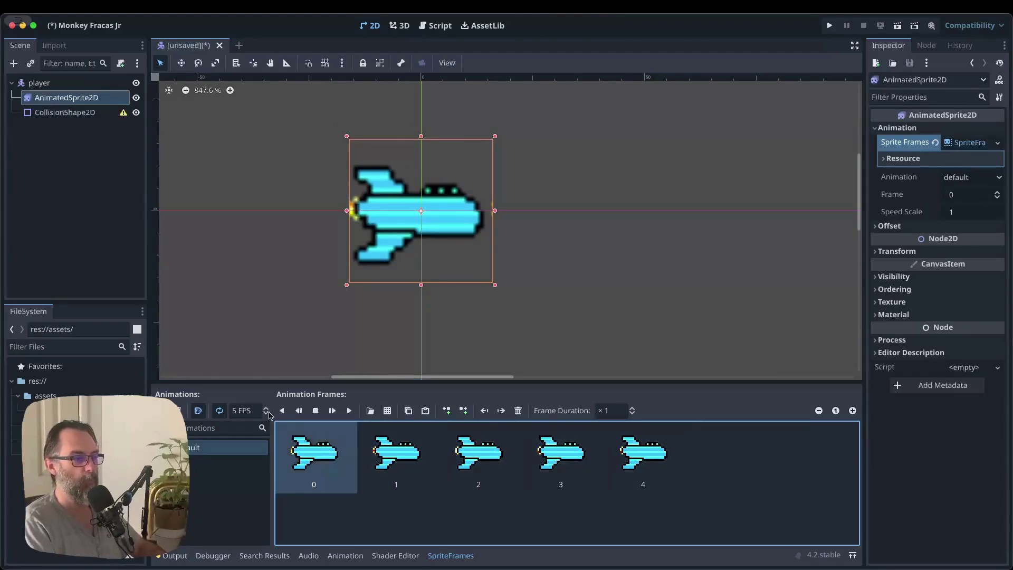
click(263, 411)
text(7)
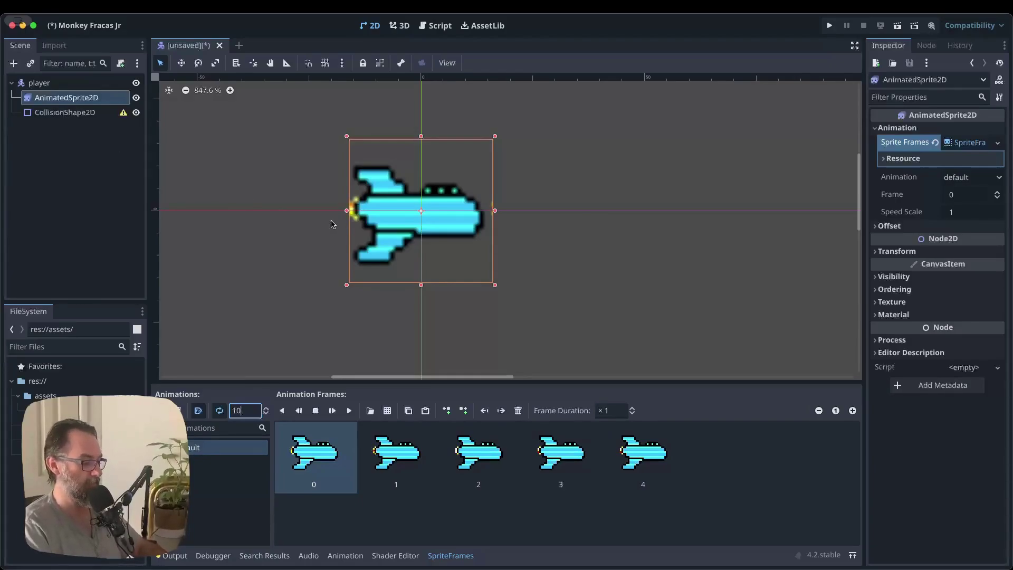
Save the scene as player.tscn in the scenes folder.
key(super+s)
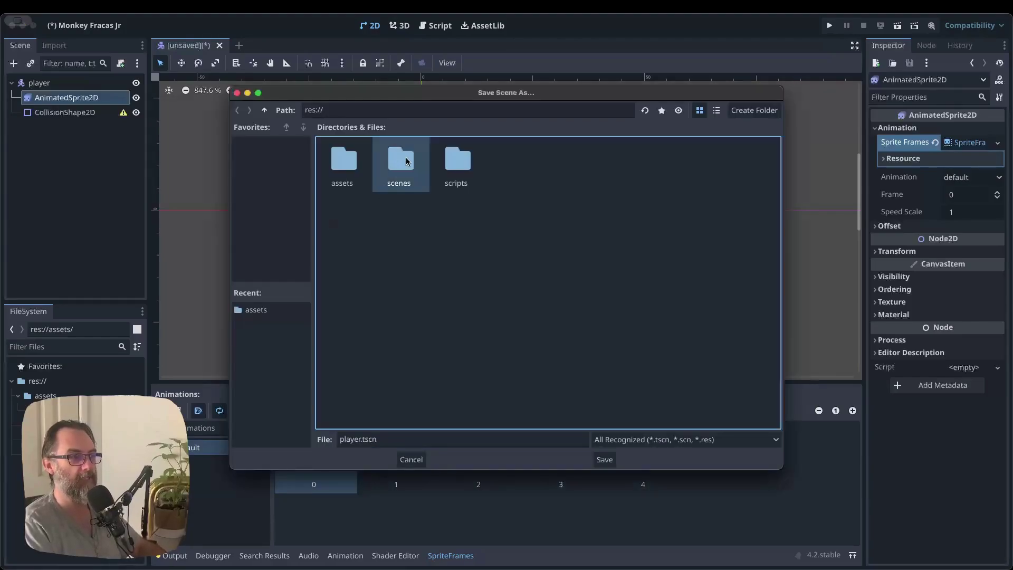
double_click(404, 161)
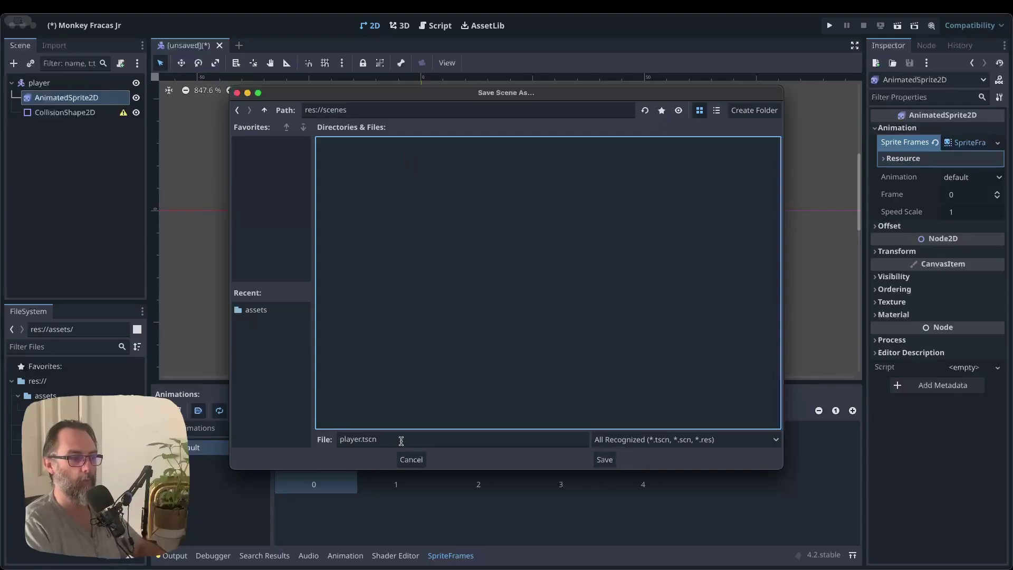
click(603, 462)
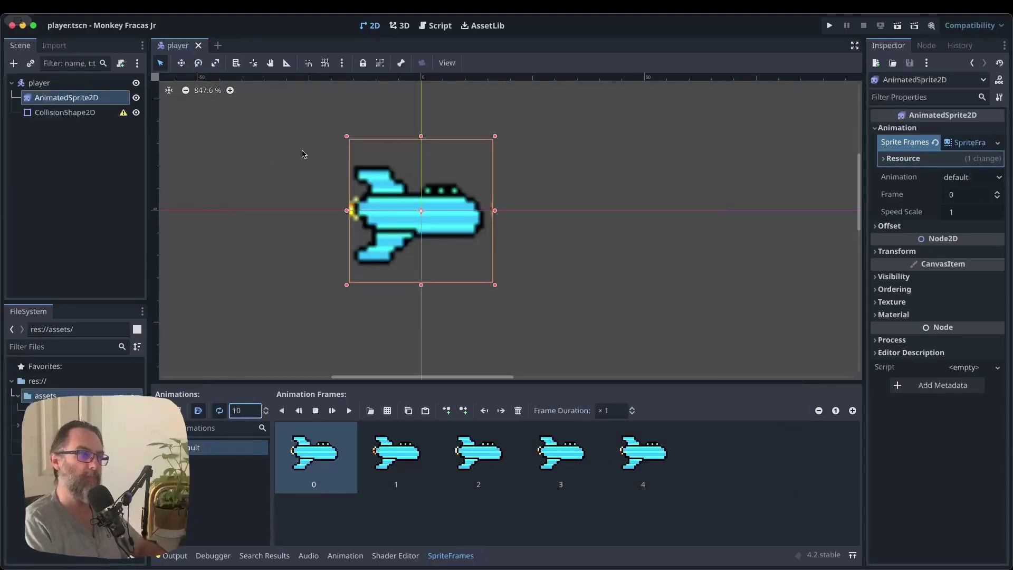
Set the project's Rendering > Textures Default Texture Filter to Nearest.
click(102, 7)
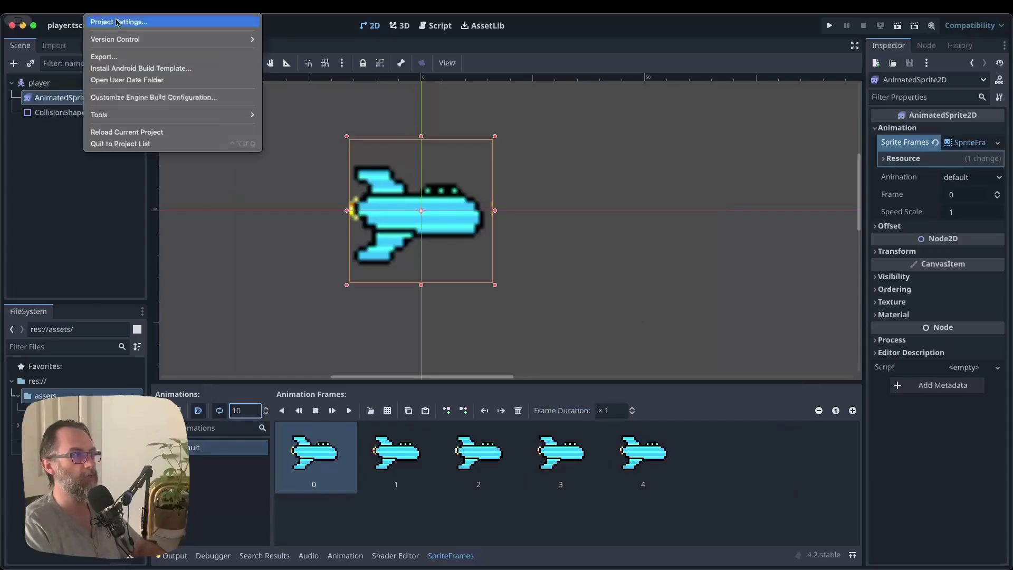
click(117, 22)
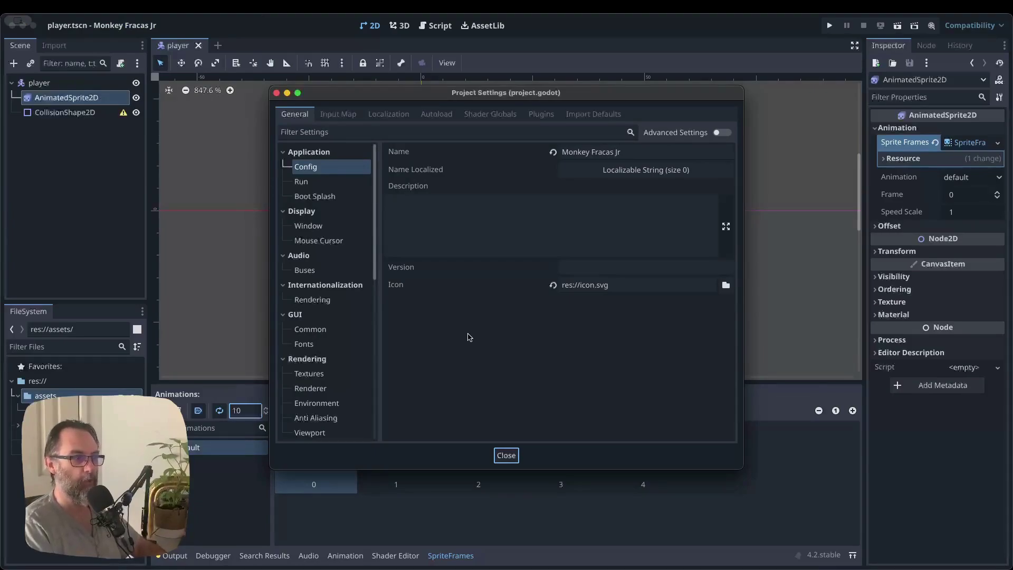
click(307, 373)
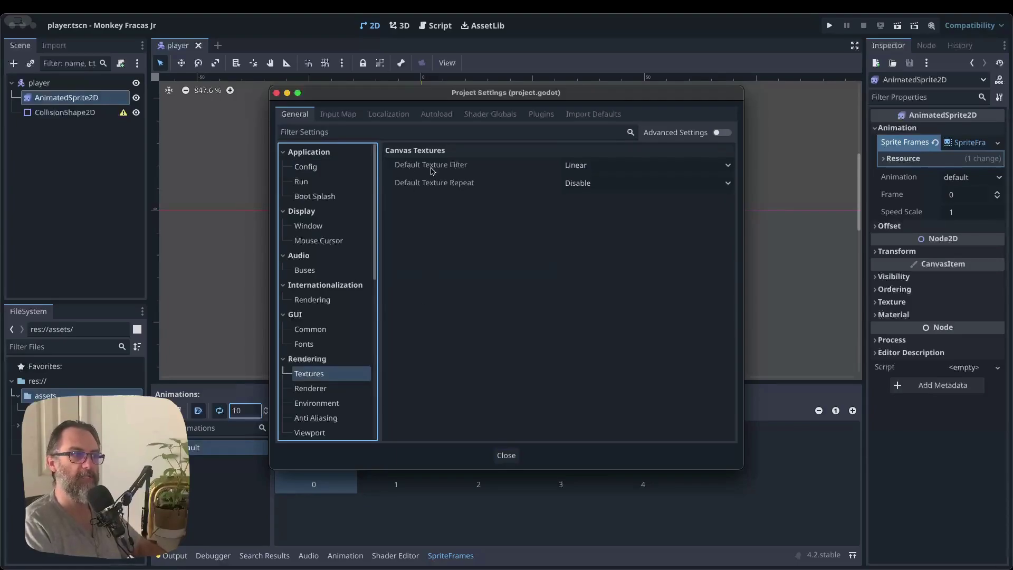
click(601, 170)
click(591, 182)
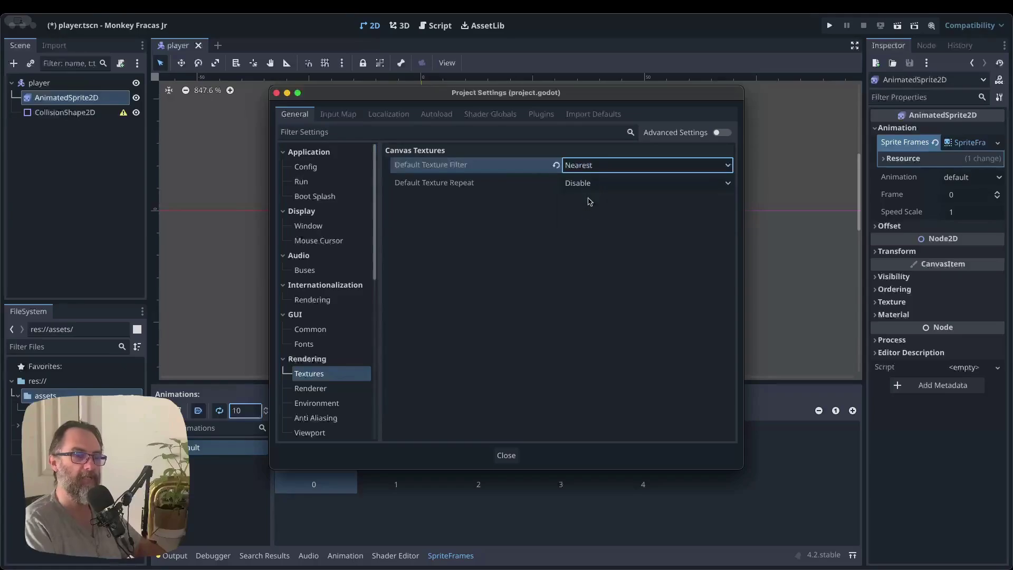
click(510, 456)
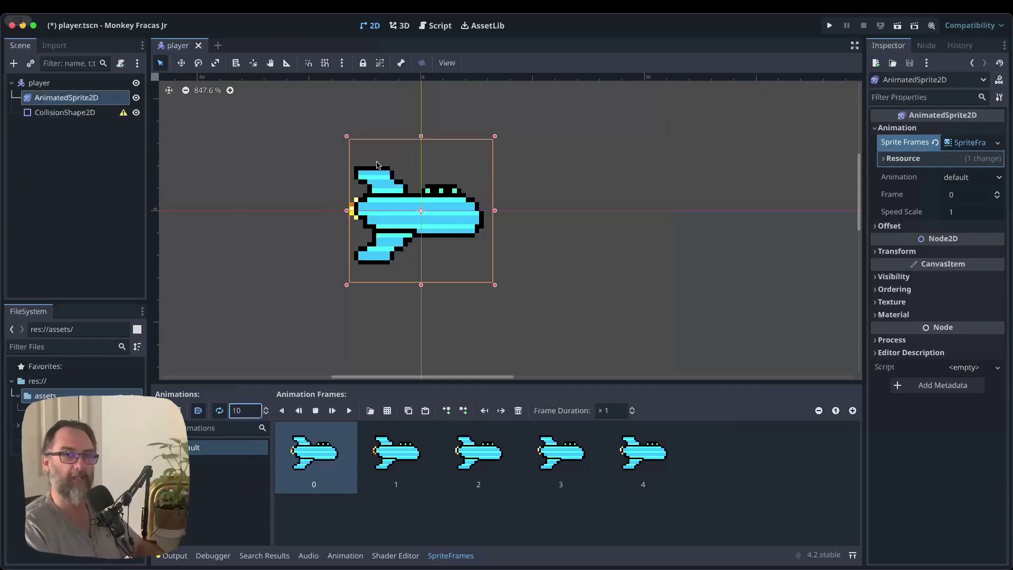
Give CollisionShape2D a new CircleShape2D, move it over the ship's body, and save.
click(62, 114)
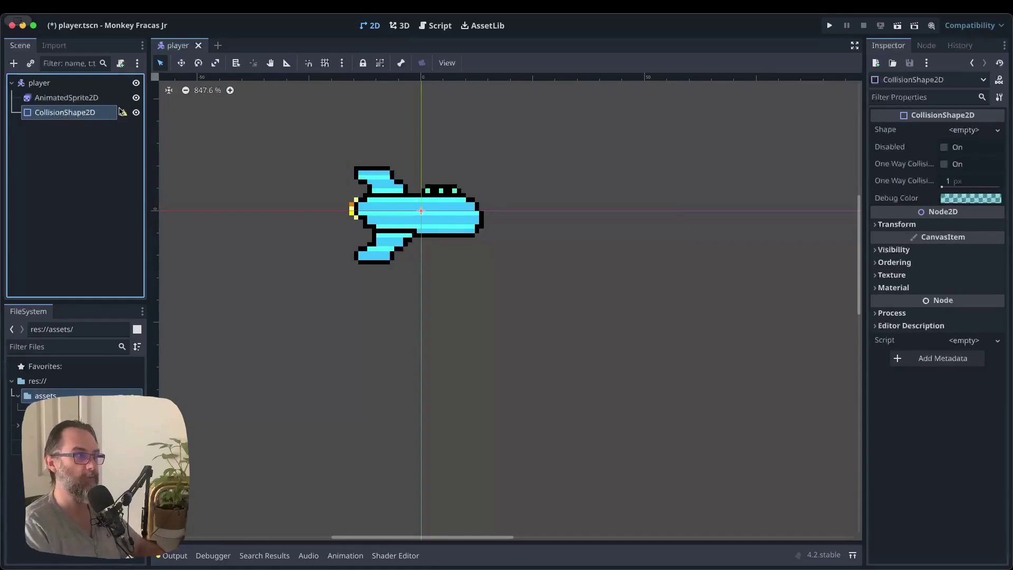
mouse_move(123, 117)
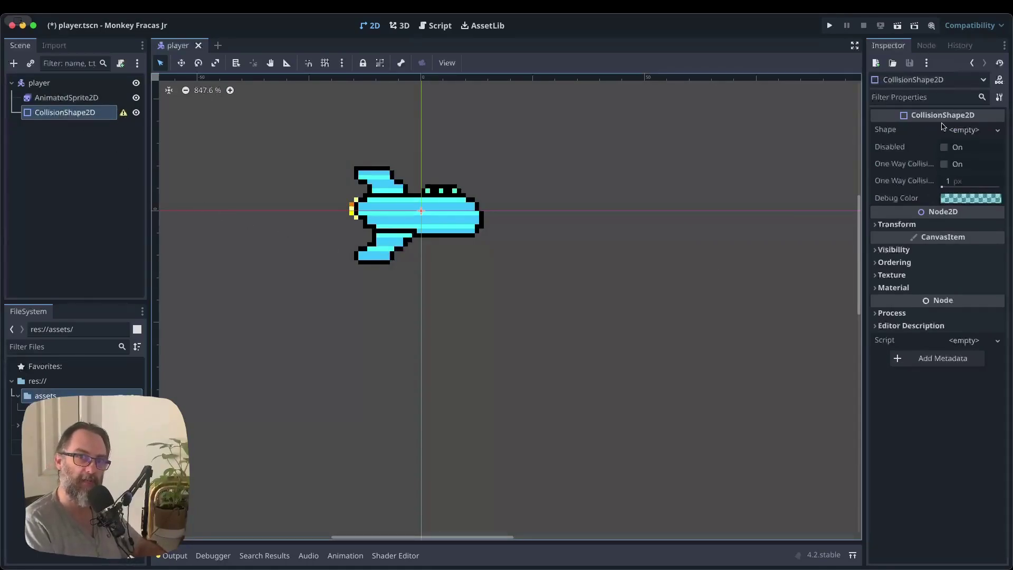
click(970, 132)
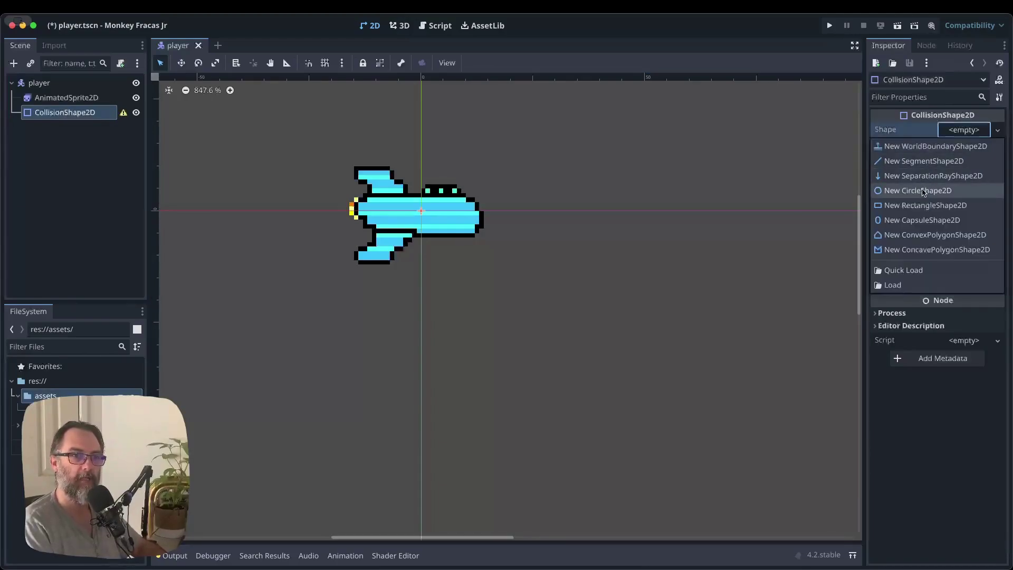
click(924, 191)
drag(446, 235, 434, 218)
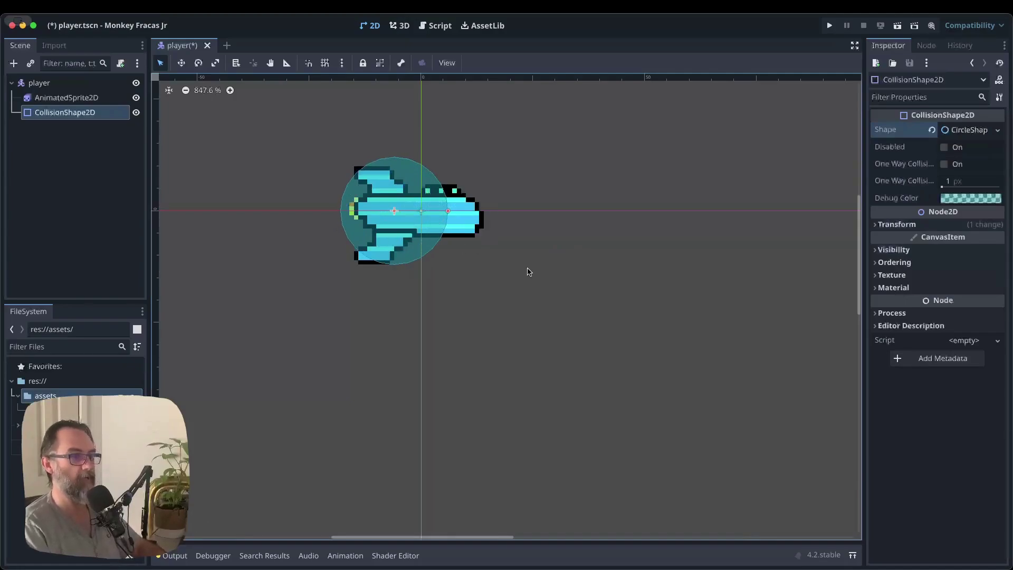
key(ctrl+s)
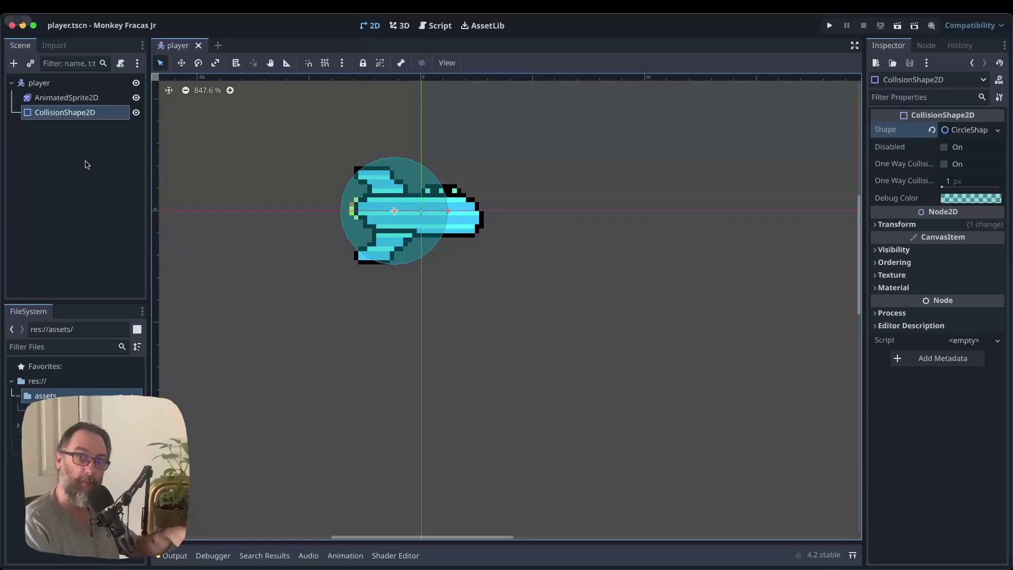
Add a Camera2D child under the player node and save player.tscn.
click(46, 86)
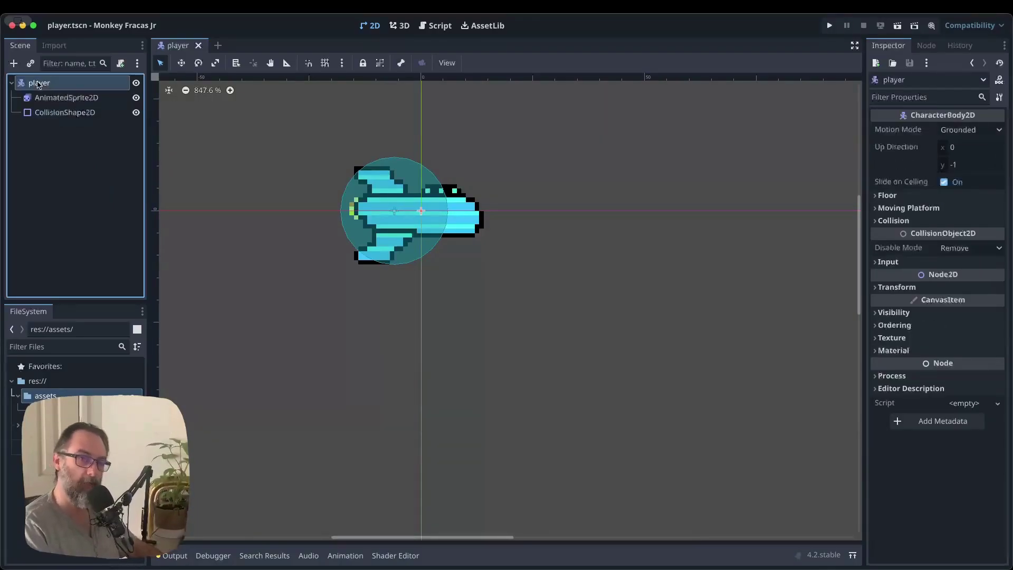
click(14, 62)
text(camera)
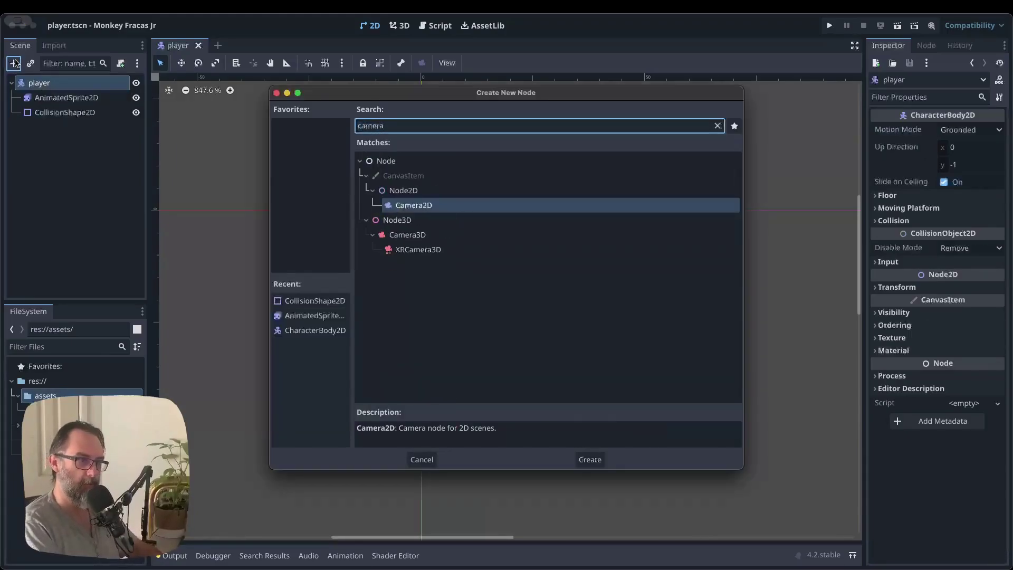
key(Return)
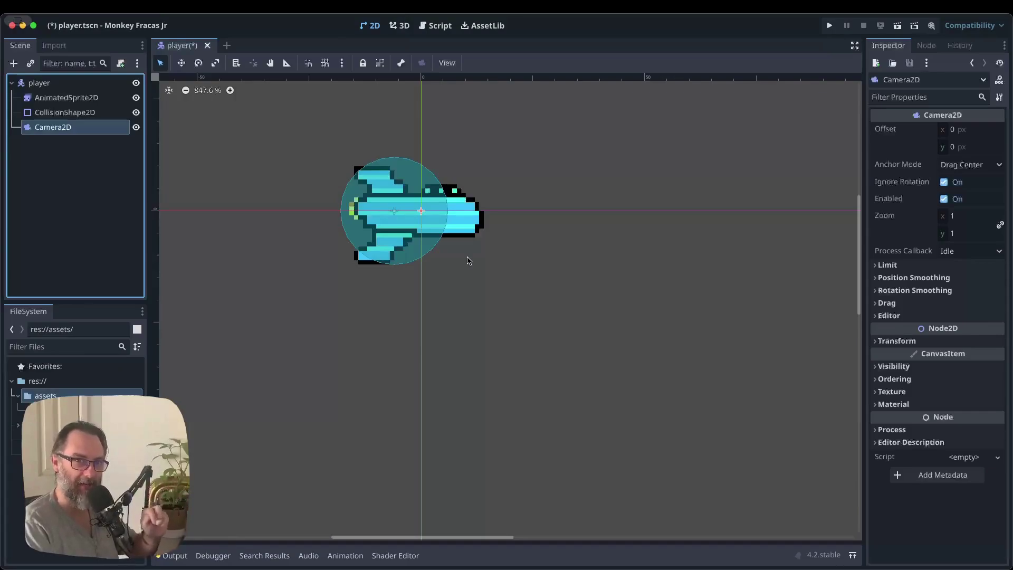
key(super+s)
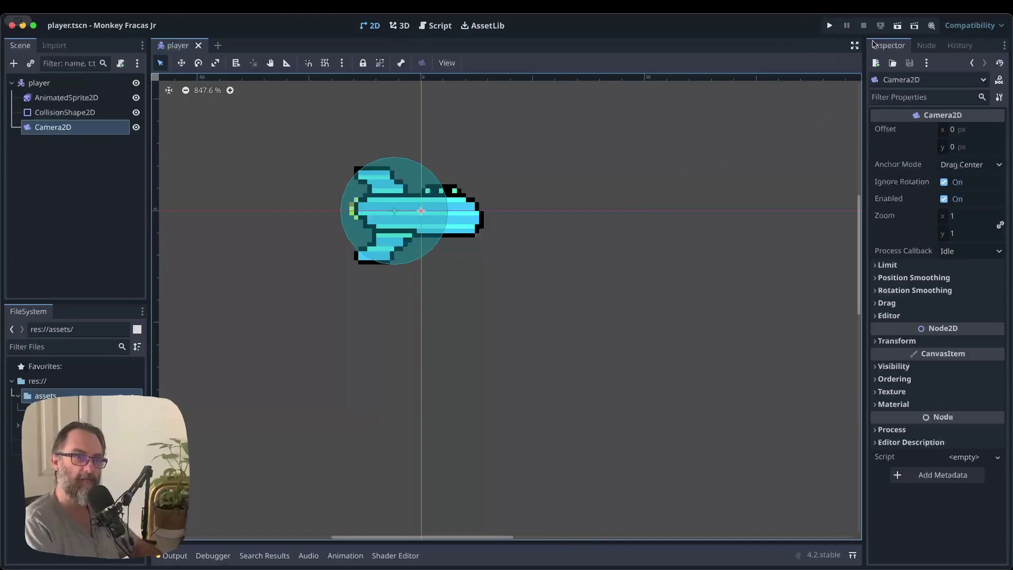
click(898, 26)
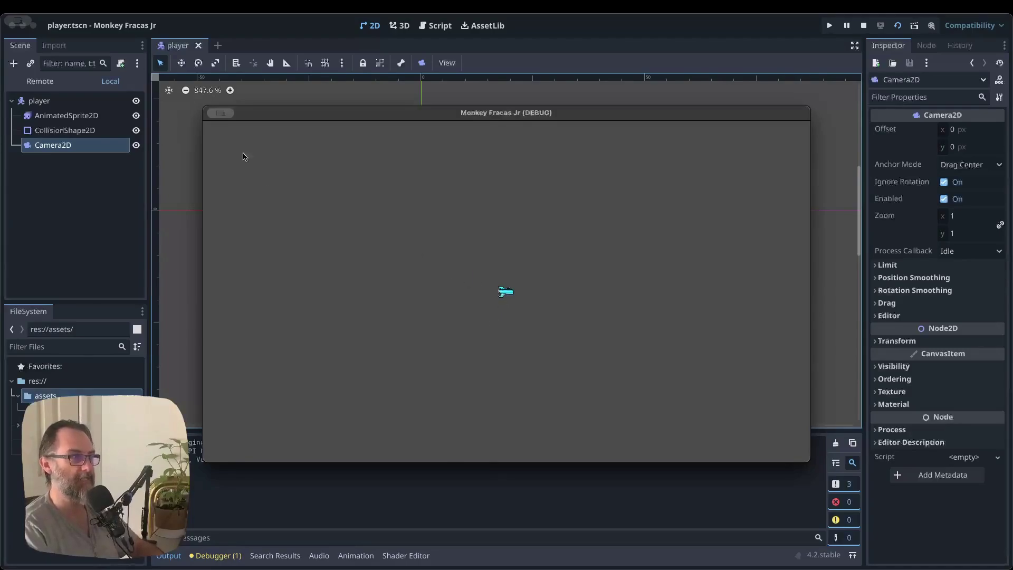
key(super+q)
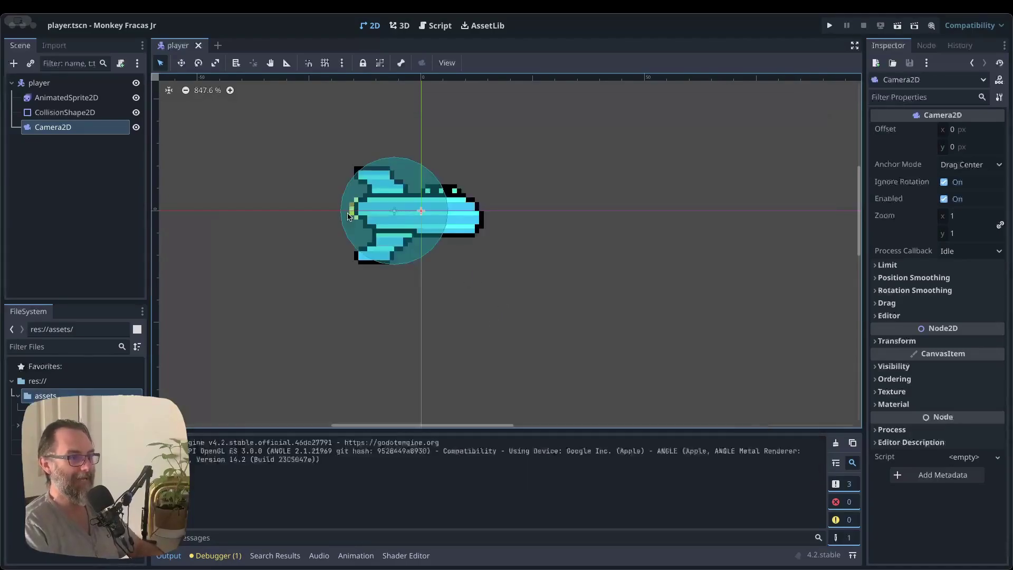